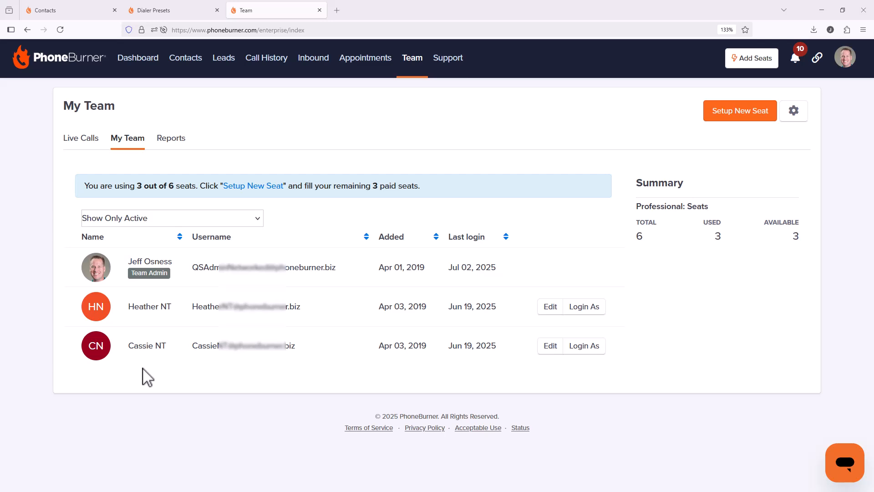
# - View the contacts in the admin account's Networked Blind Pull folder
pyautogui.click(190, 68)
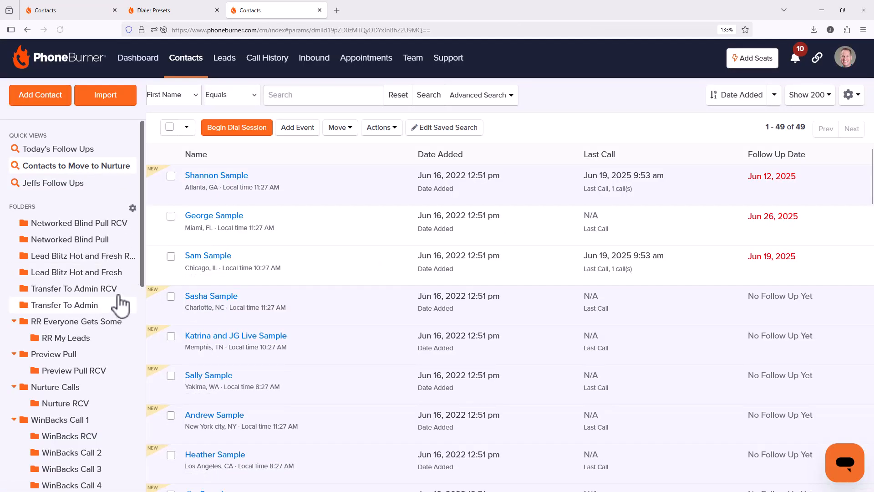
pyautogui.scroll(-5, 112, 298)
pyautogui.scroll(5, 117, 293)
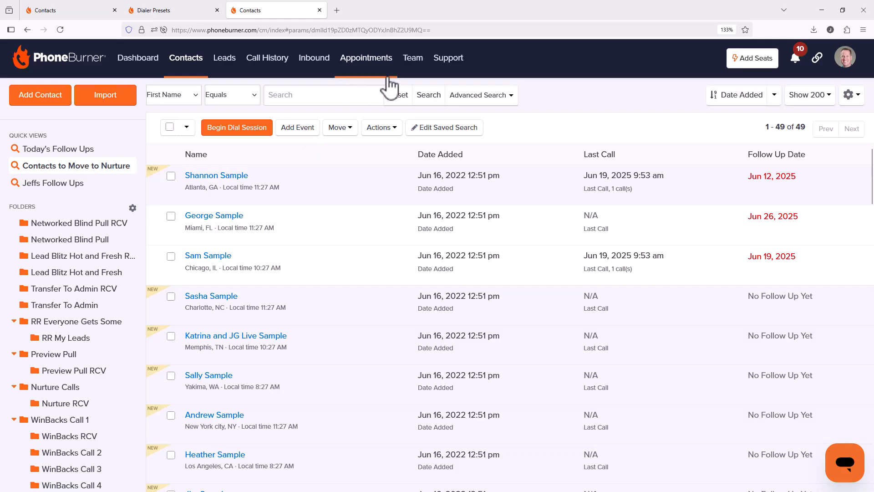
pyautogui.click(95, 240)
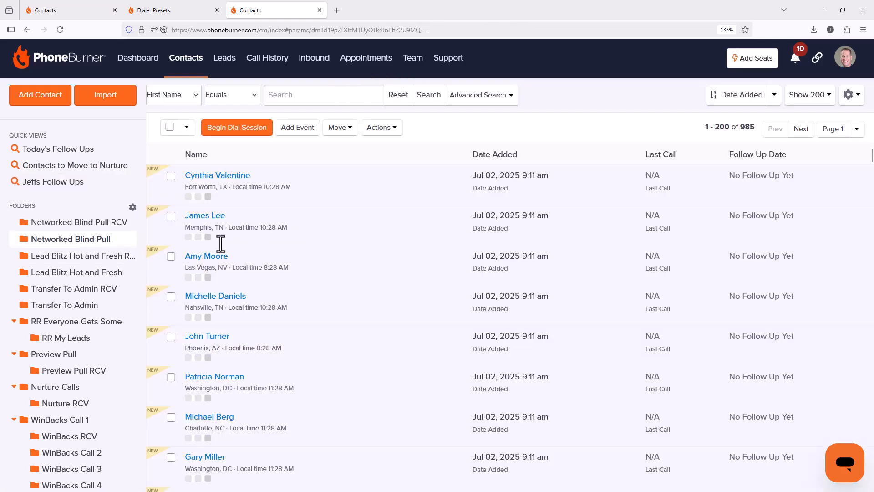
# - Log in as the first non-admin team member and view that account's Networked Blind Pull folder
pyautogui.click(421, 78)
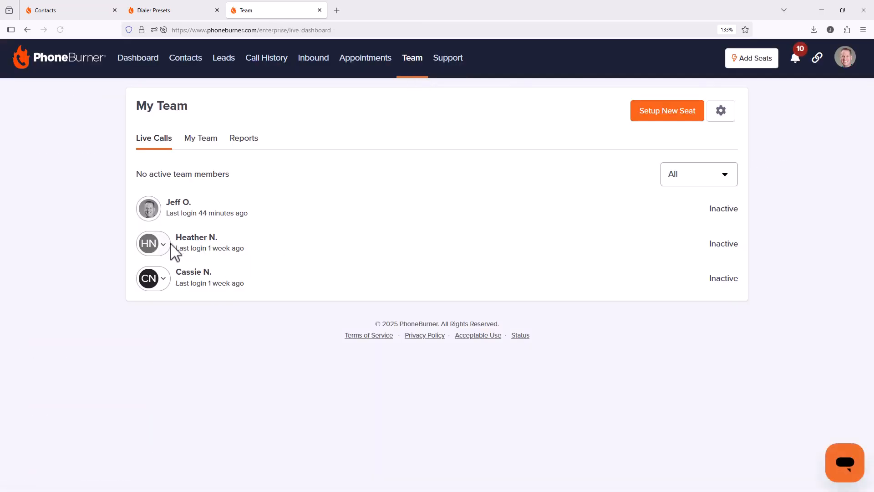
pyautogui.click(170, 245)
pyautogui.click(152, 273)
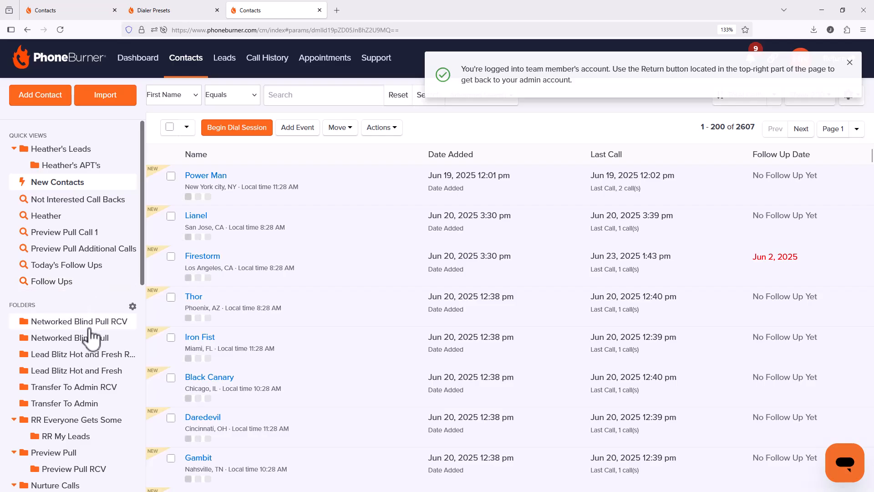
pyautogui.click(93, 332)
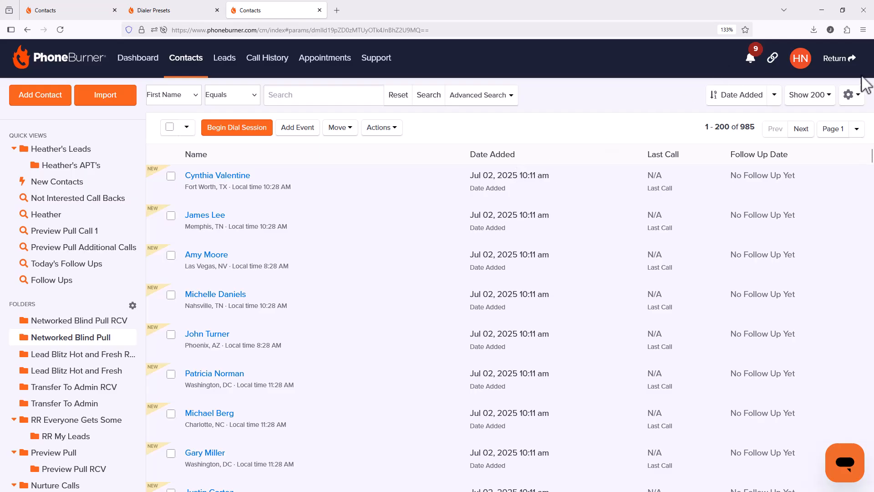
# - Return to the admin account and open the LeadStream settings
pyautogui.click(847, 59)
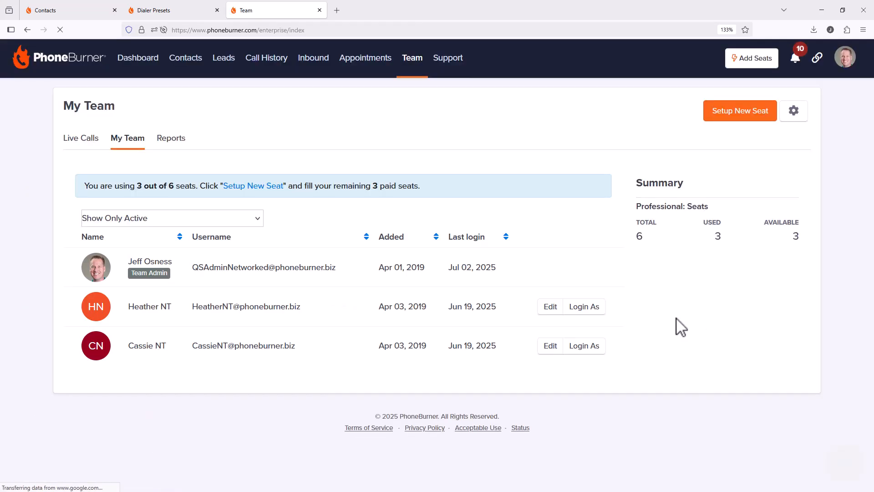
pyautogui.click(197, 64)
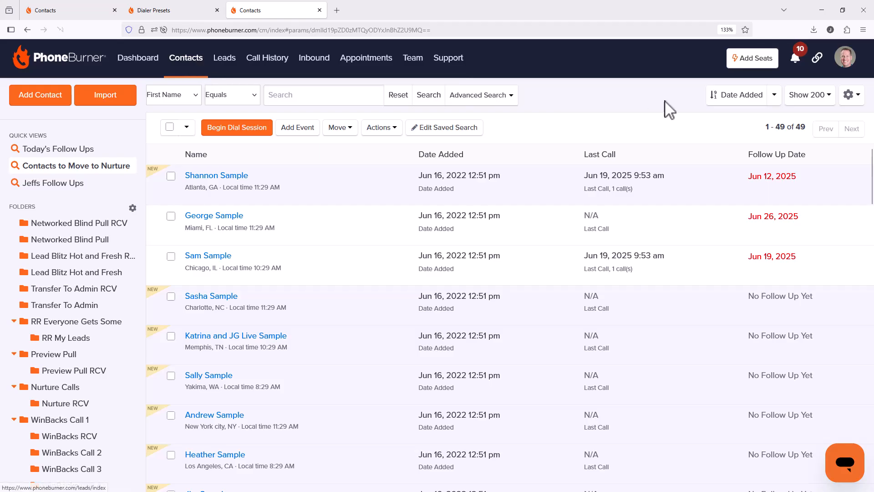
pyautogui.click(856, 101)
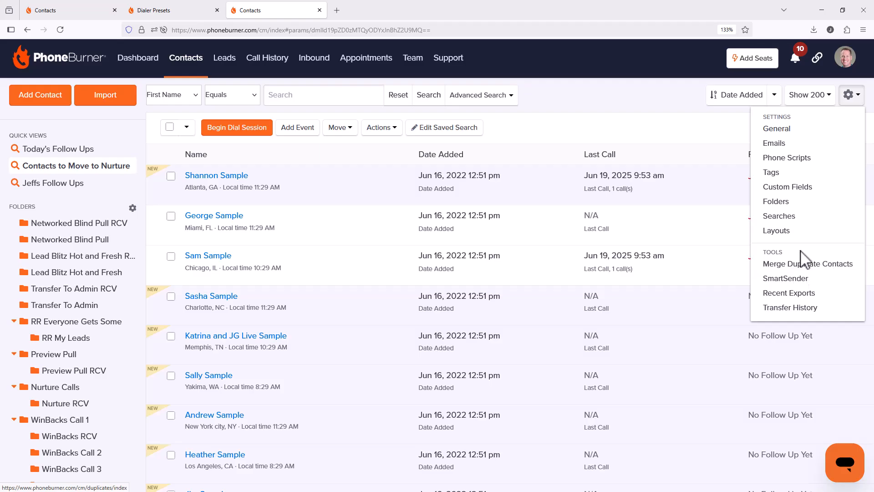
pyautogui.click(817, 59)
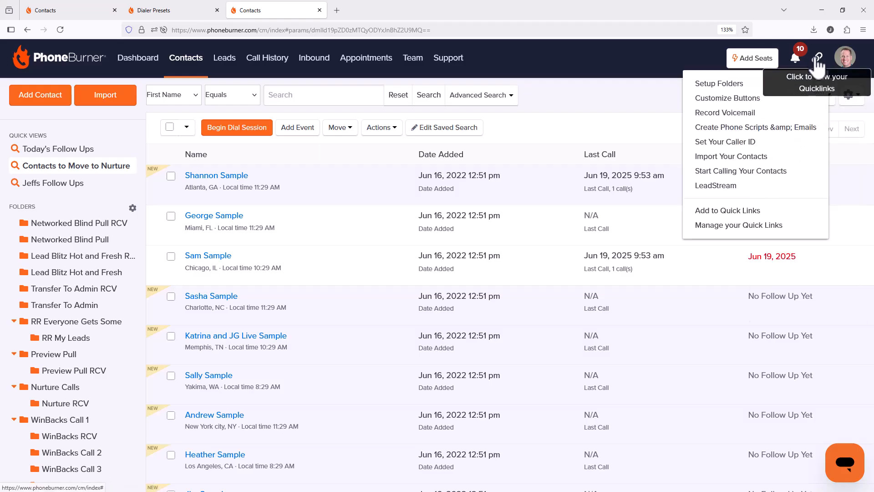
pyautogui.click(740, 191)
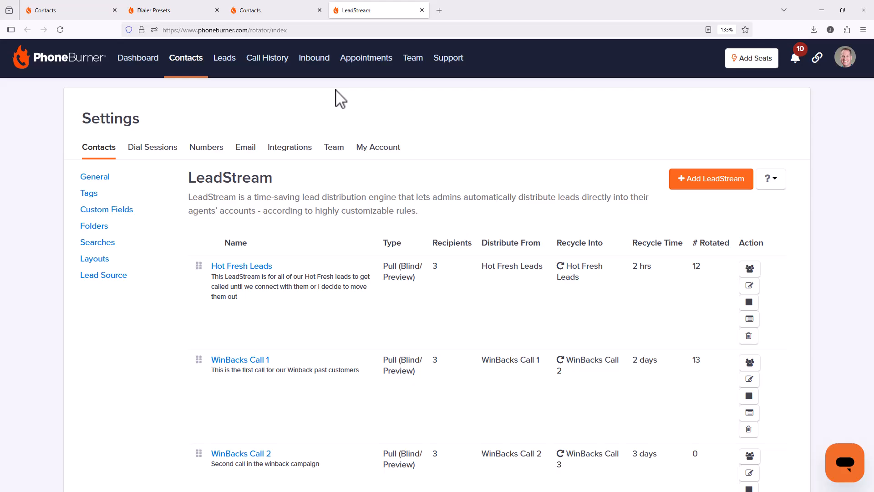
# - Add a new LeadStream with its status set to Enabled and the name RR Networked
pyautogui.click(716, 186)
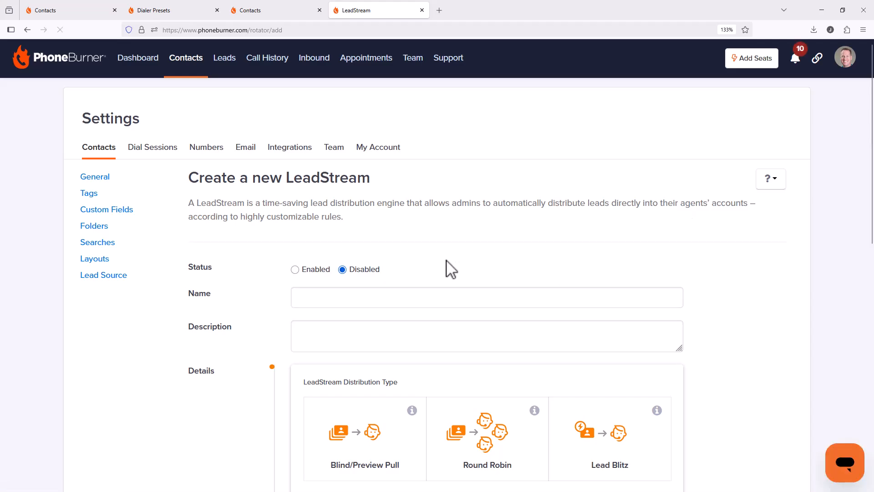
pyautogui.click(324, 273)
pyautogui.click(332, 299)
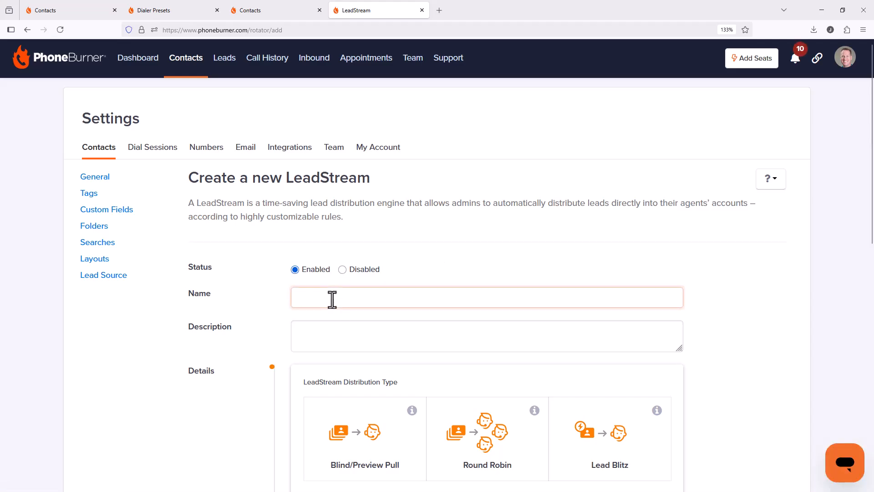
pyautogui.write('RR Networked')
# - Enter the LeadStream description "Round Robin LeadStream in a Networked account"
pyautogui.scroll(-3, 301, 287)
pyautogui.click(325, 213)
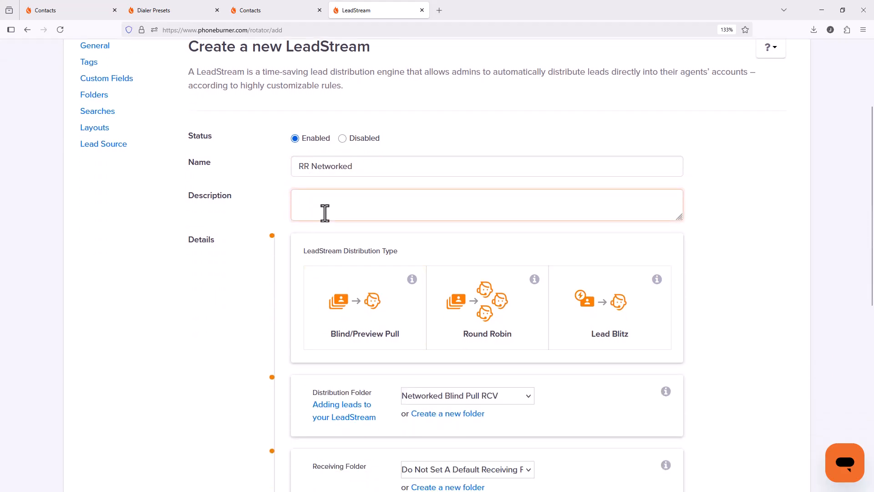
pyautogui.write('Round Robin LeadSTream in a Networked account')
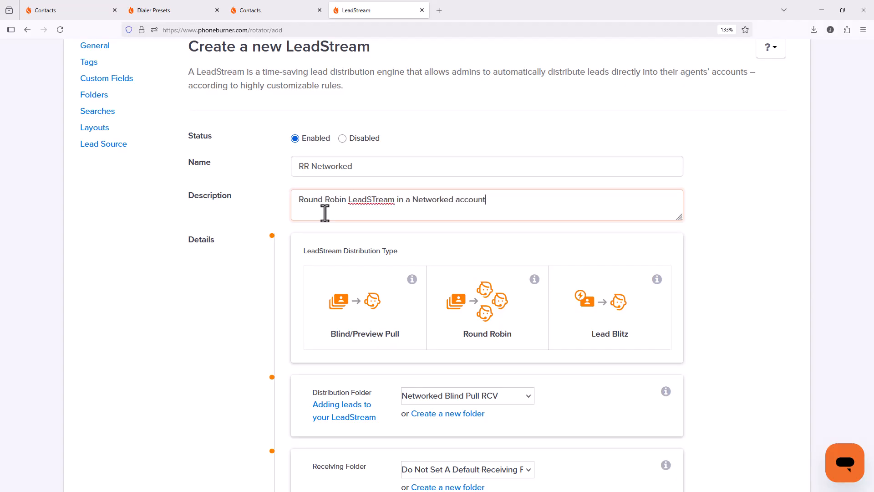
pyautogui.click(378, 199)
pyautogui.press('BackSpace')
pyautogui.write('t')
# - Set the LeadStream distribution type to Round Robin
pyautogui.scroll(-3, 487, 183)
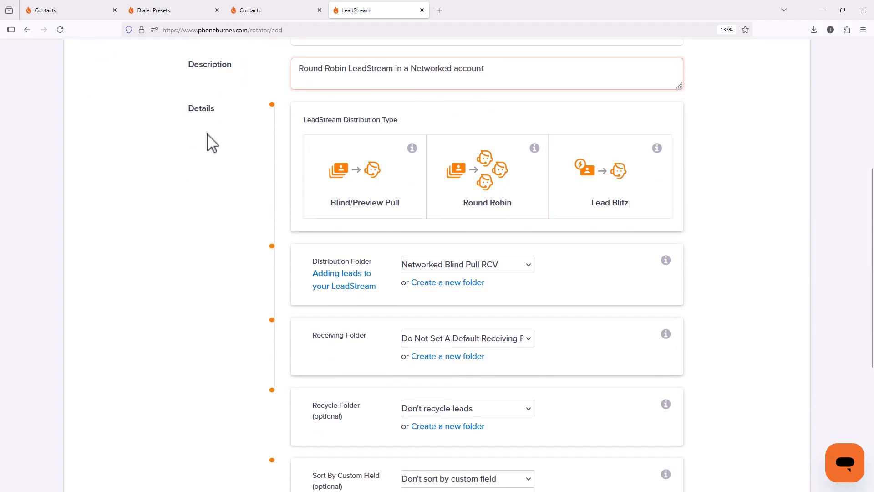
pyautogui.click(503, 186)
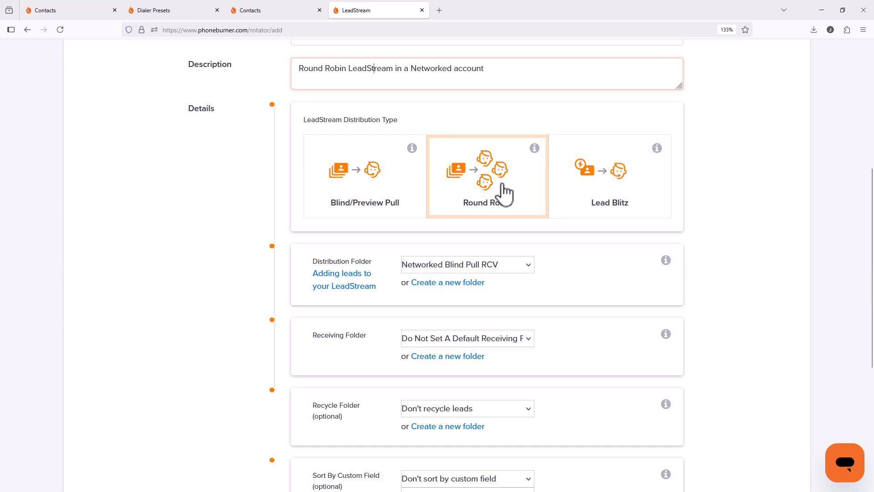
pyautogui.click(503, 185)
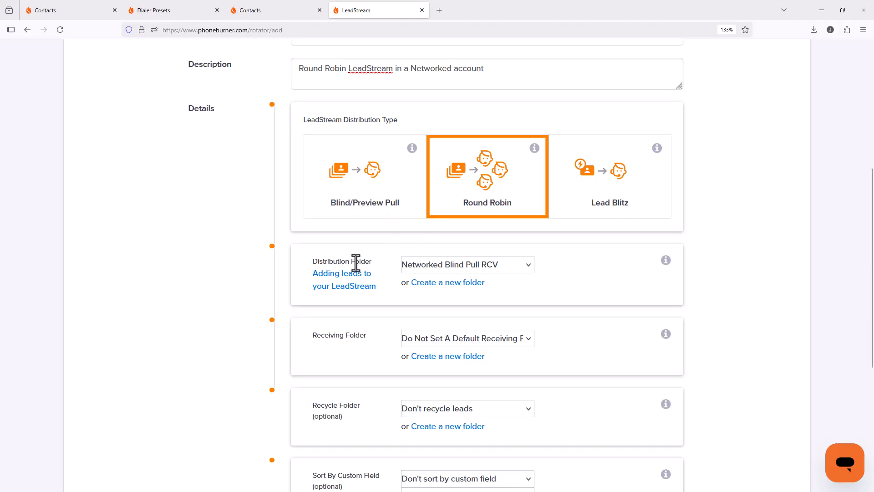
pyautogui.click(438, 283)
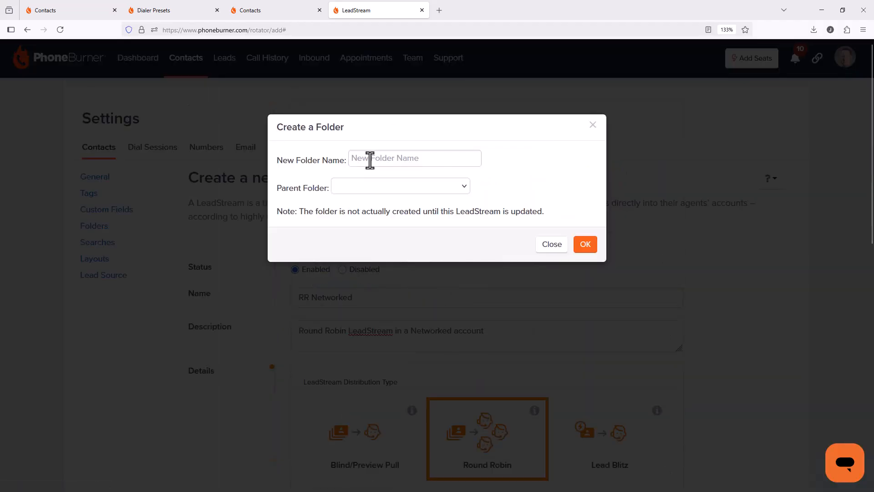
pyautogui.click(370, 159)
pyautogui.click(550, 248)
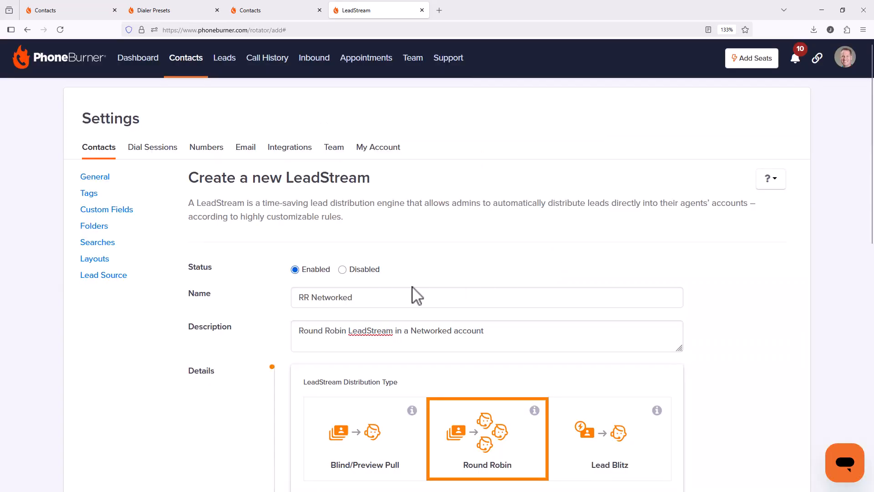
# - Create a new receiving folder named RR Networked RCV for the LeadStream, without choosing a parent folder
pyautogui.moveTo(364, 295); pyautogui.dragTo(304, 297)
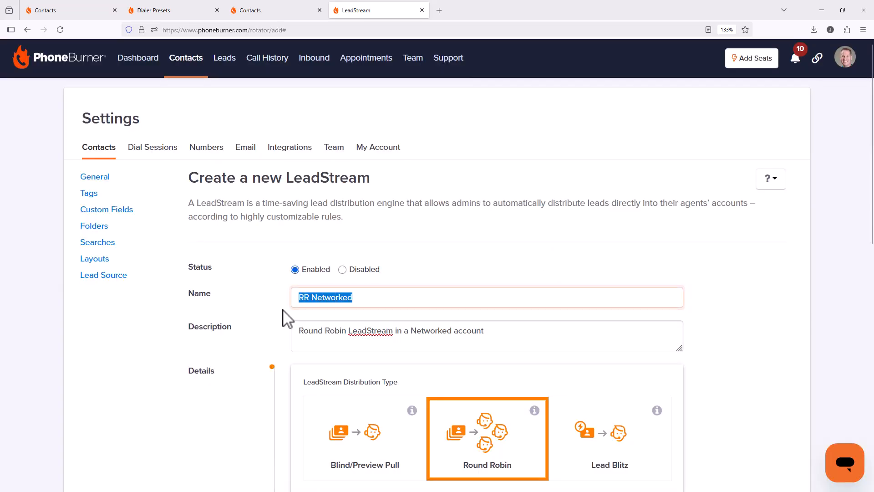
pyautogui.scroll(-5, 387, 385)
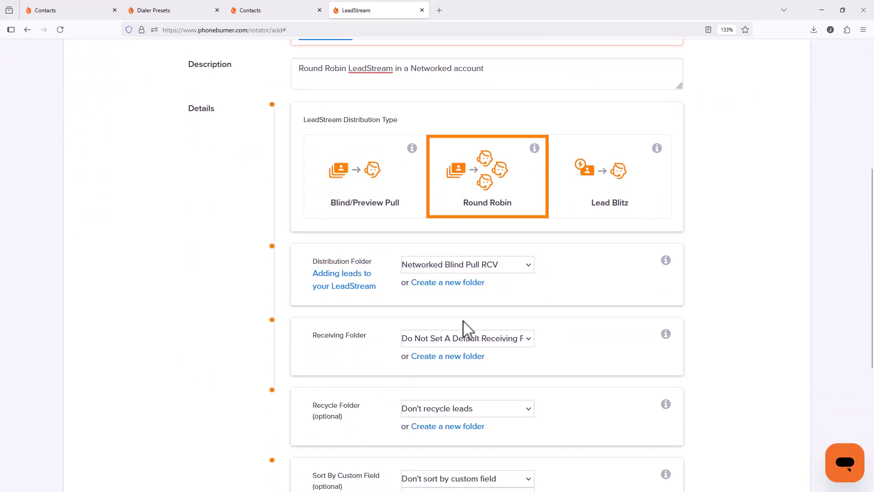
pyautogui.click(449, 357)
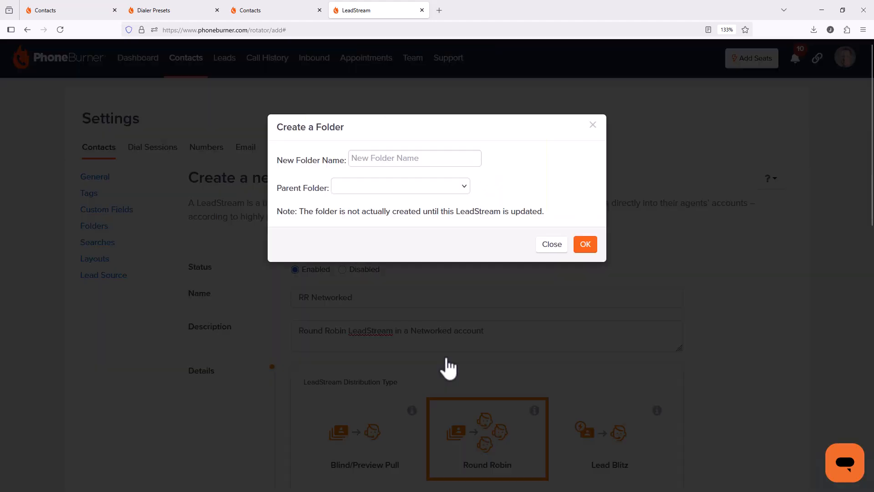
pyautogui.click(391, 160)
pyautogui.write('RR Networked')
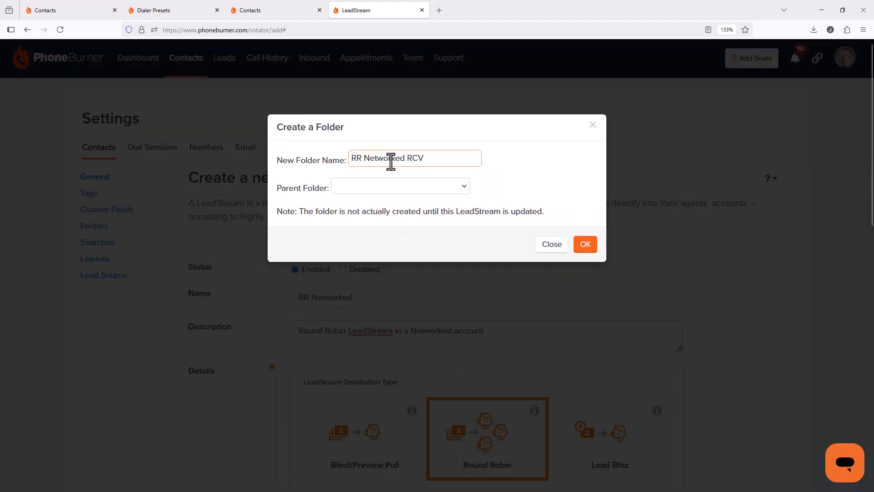
pyautogui.click(526, 169)
pyautogui.click(585, 248)
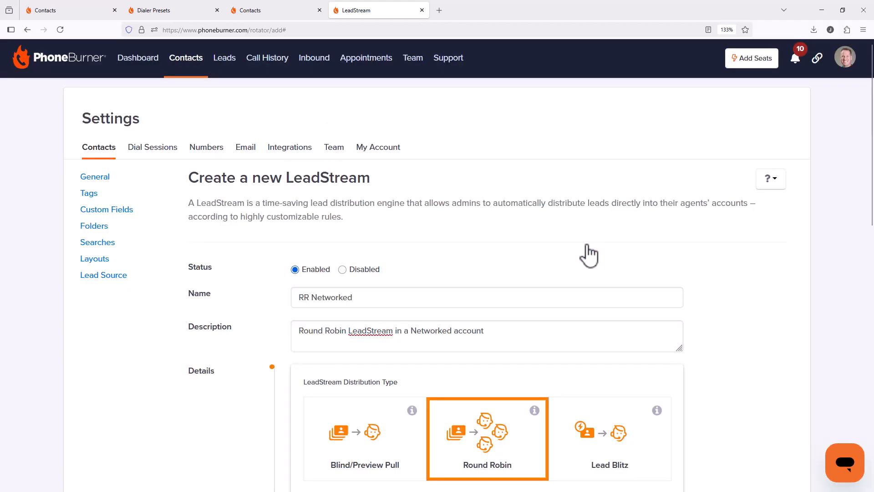
pyautogui.scroll(-8, 590, 255)
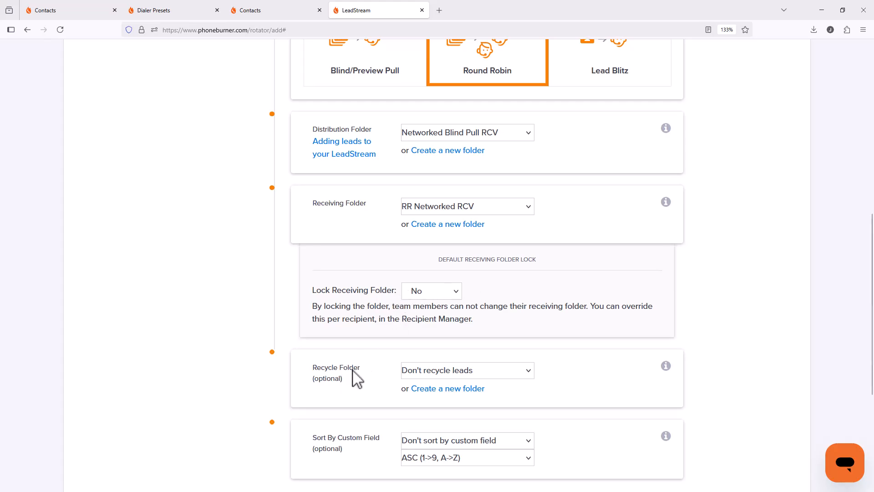
pyautogui.scroll(-3, 355, 375)
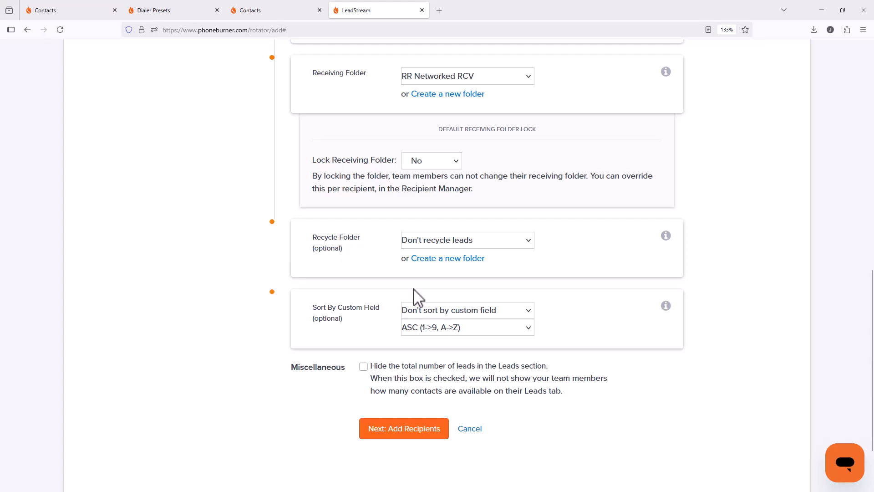
pyautogui.click(441, 263)
pyautogui.click(409, 190)
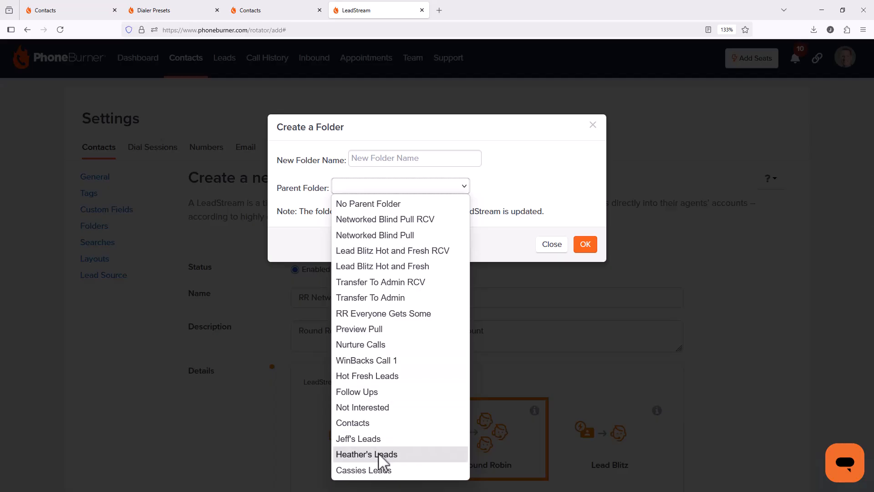
pyautogui.click(539, 165)
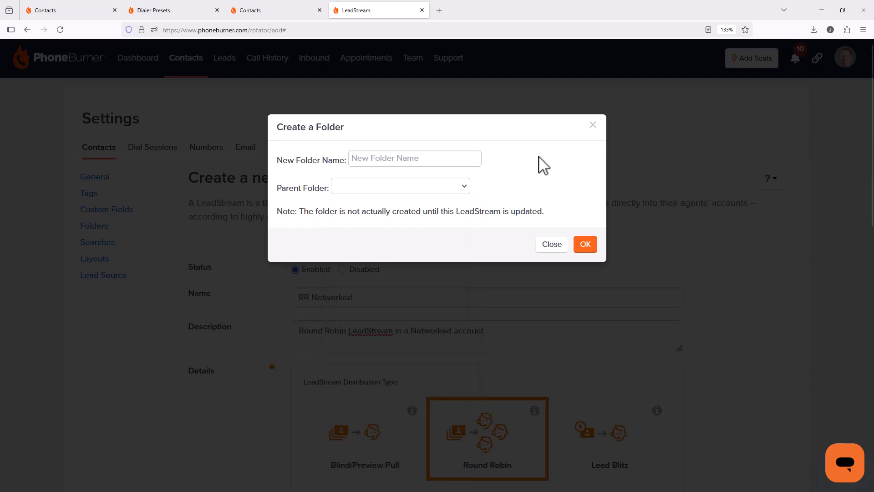
pyautogui.click(556, 244)
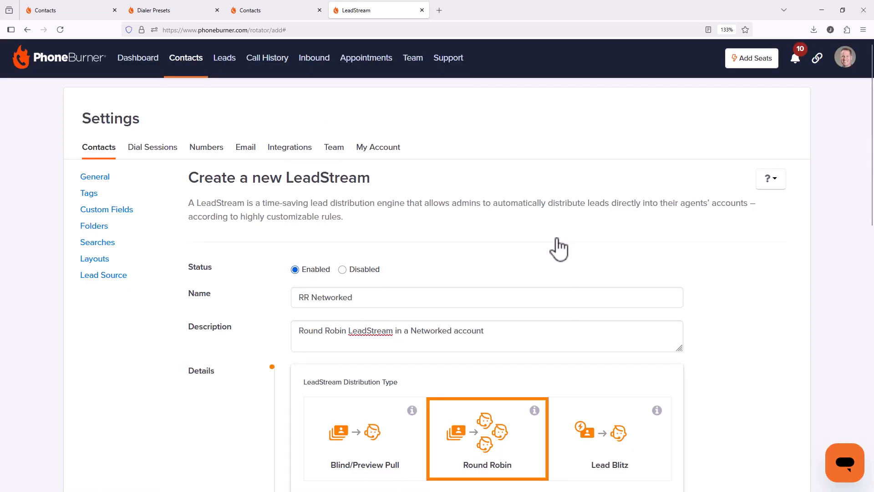
# - Create a new distribution folder named RR Networked Dist for the LeadStream, without choosing a parent folder
pyautogui.scroll(-2, 455, 260)
pyautogui.scroll(-7, 453, 255)
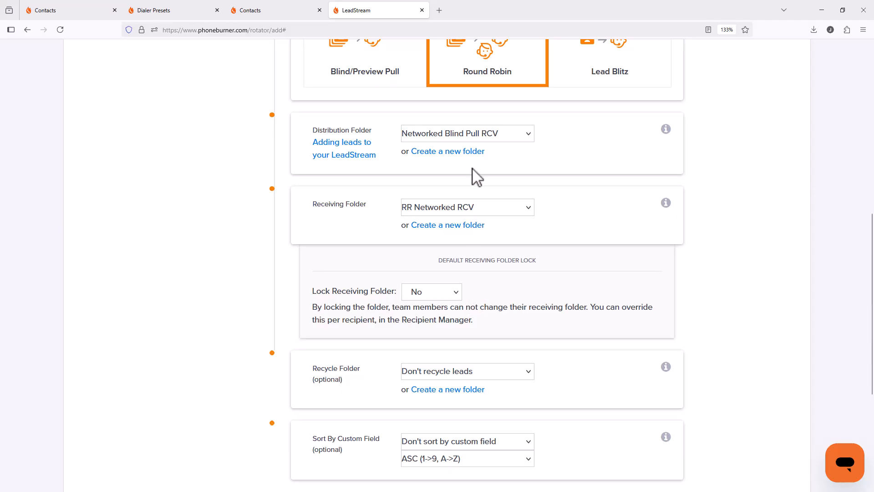
pyautogui.scroll(6, 428, 143)
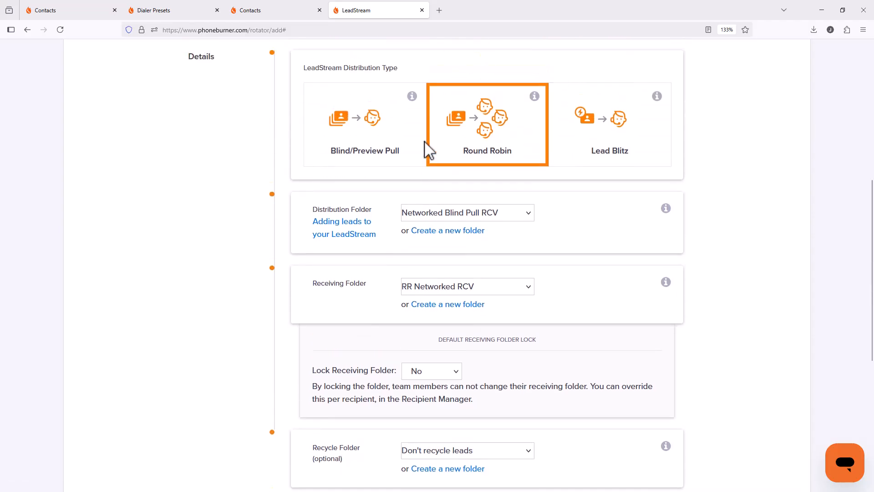
pyautogui.moveTo(366, 170); pyautogui.dragTo(286, 174)
pyautogui.hotkey('ctrl', 'c')
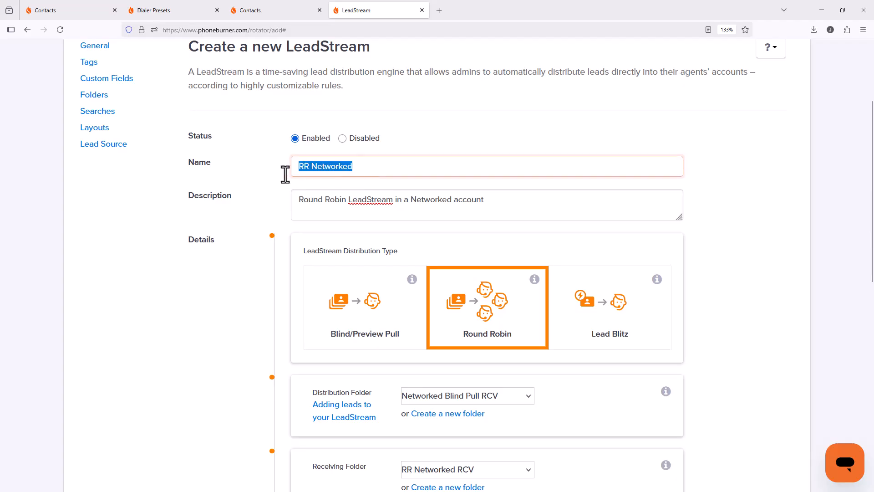
pyautogui.scroll(-6, 331, 249)
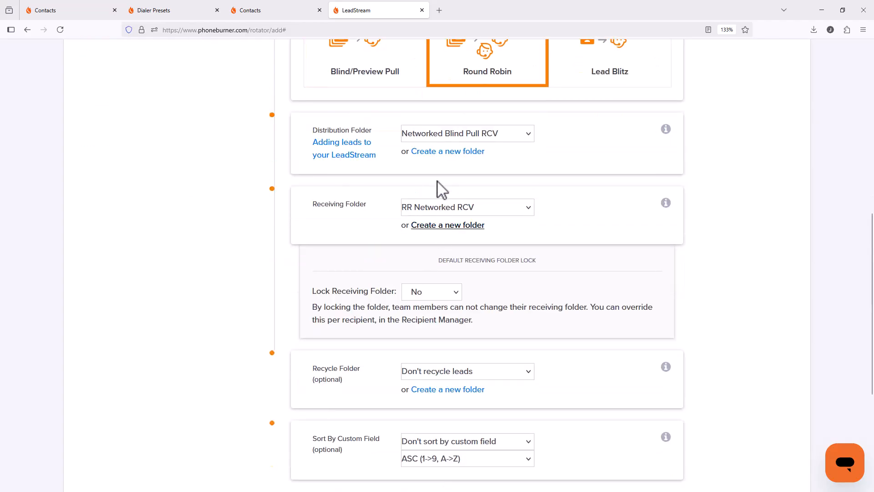
pyautogui.click(439, 152)
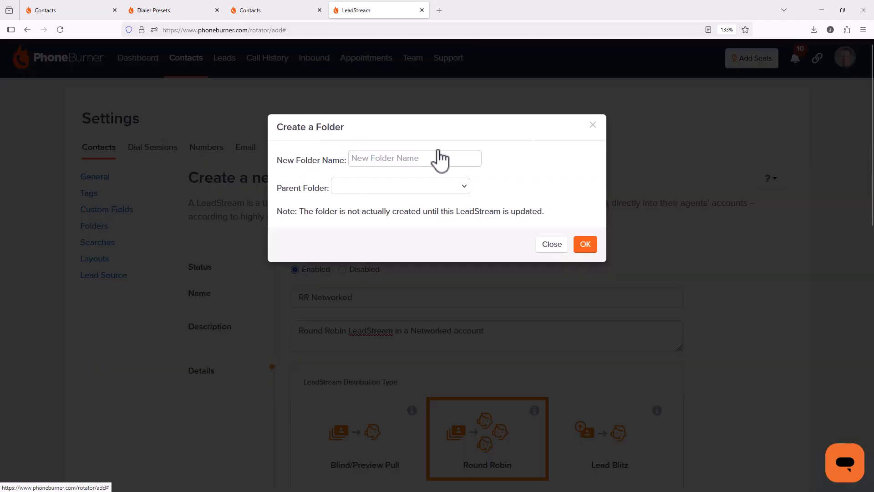
pyautogui.click(372, 158)
pyautogui.hotkey('ctrl', 'v')
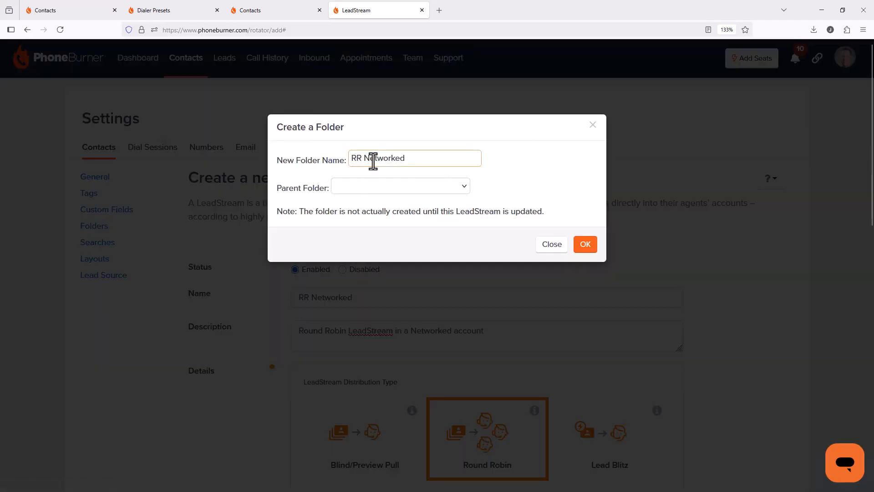
pyautogui.write('Dist')
pyautogui.click(585, 245)
# - Continue to adding recipients, leaving the LeadStream's folder lock, recycle, sort and miscellaneous options at their defaults
pyautogui.scroll(-5, 496, 228)
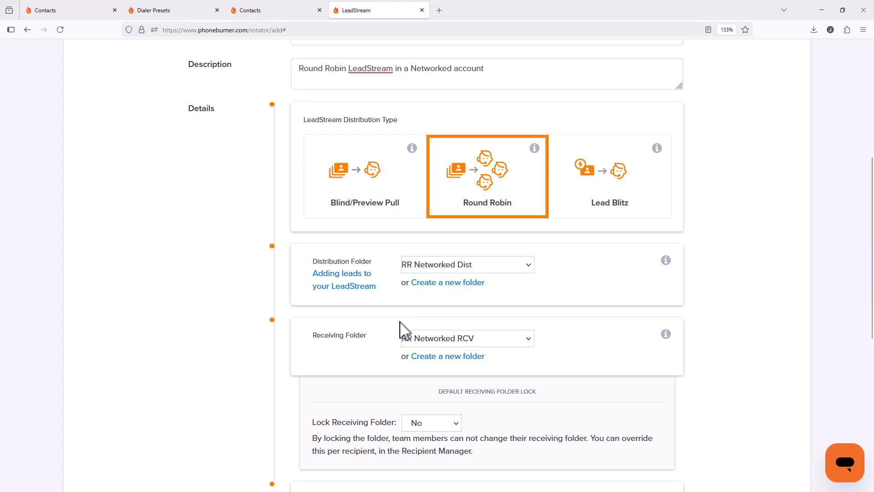
pyautogui.scroll(-3, 407, 278)
pyautogui.scroll(-5, 412, 280)
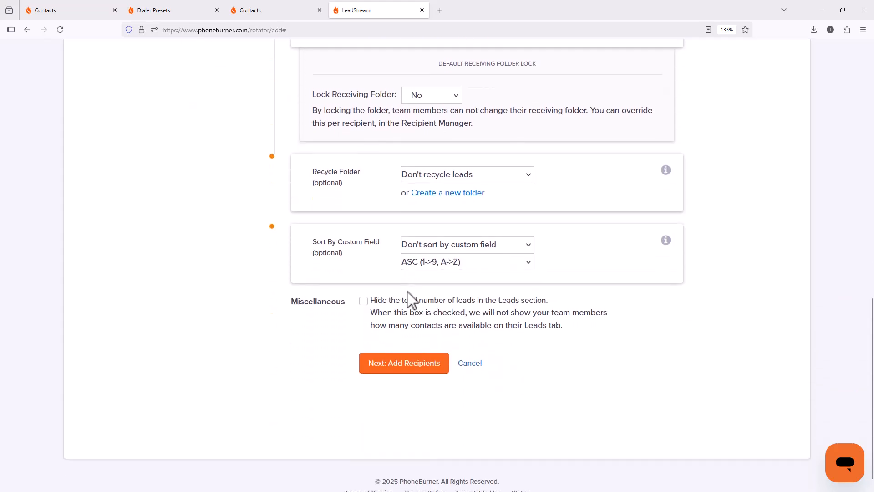
pyautogui.click(409, 369)
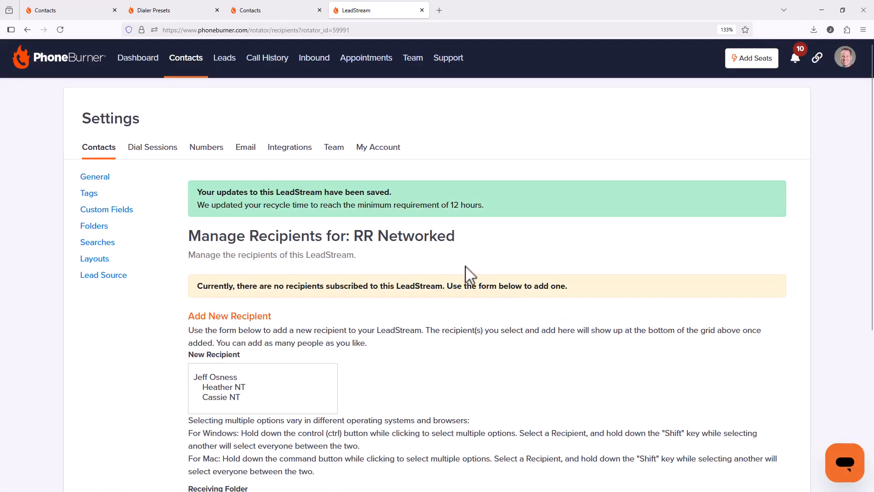
# - Add the account admin as a recipient, with the admin's own leads folder as receiving folder and the receiving folder lock enabled
pyautogui.scroll(-3, 460, 276)
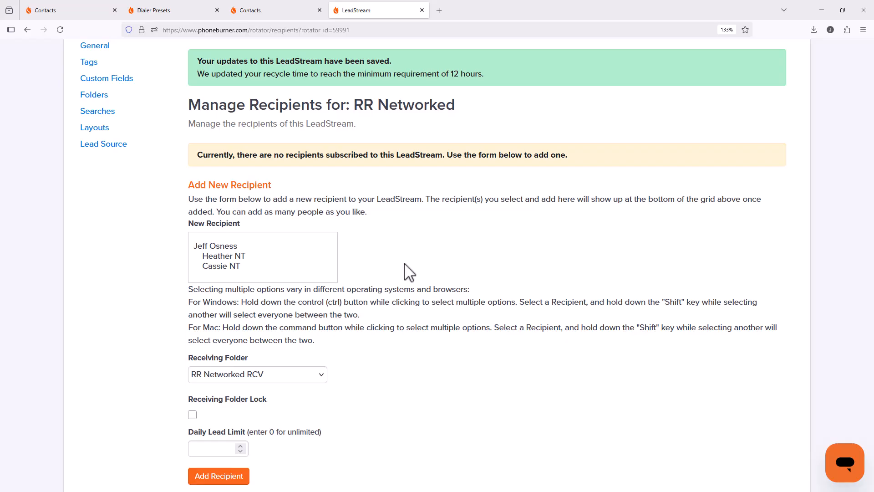
pyautogui.click(254, 377)
pyautogui.scroll(-5, 251, 269)
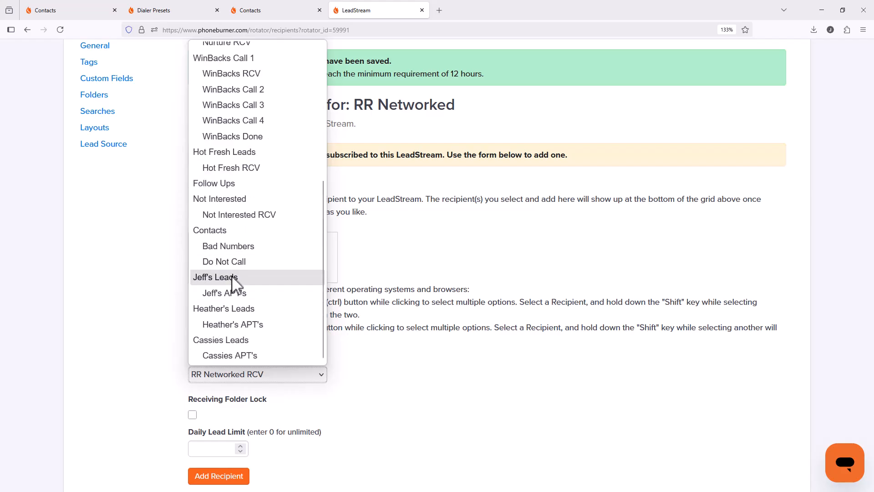
pyautogui.click(232, 276)
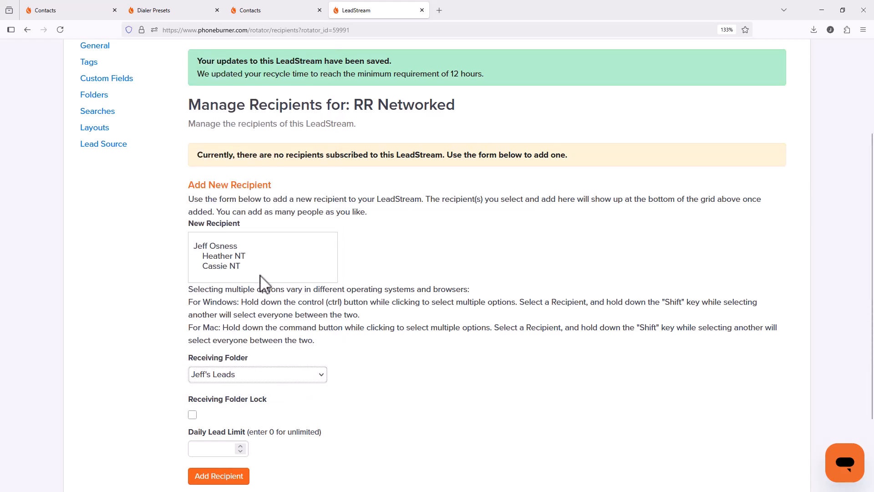
pyautogui.click(235, 250)
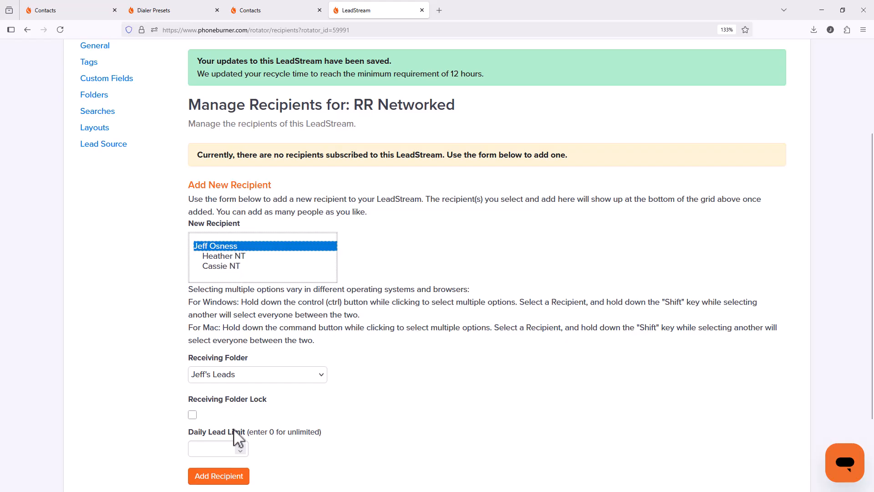
pyautogui.click(193, 415)
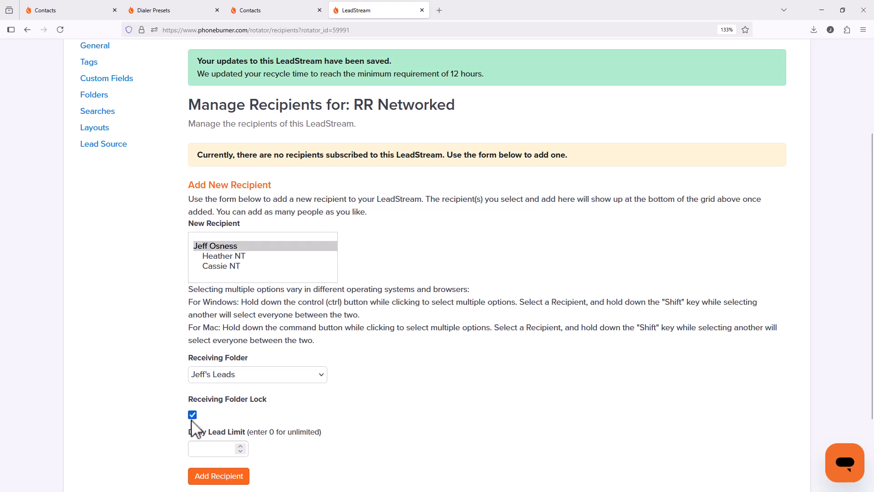
pyautogui.click(236, 478)
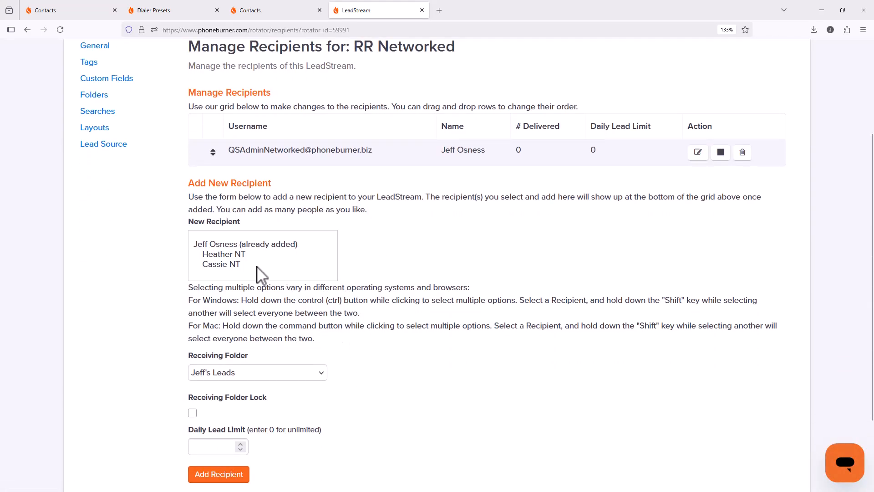
# - Add the first listed team member as a recipient, using that member's own leads folder with the receiving folder lock enabled
pyautogui.click(243, 257)
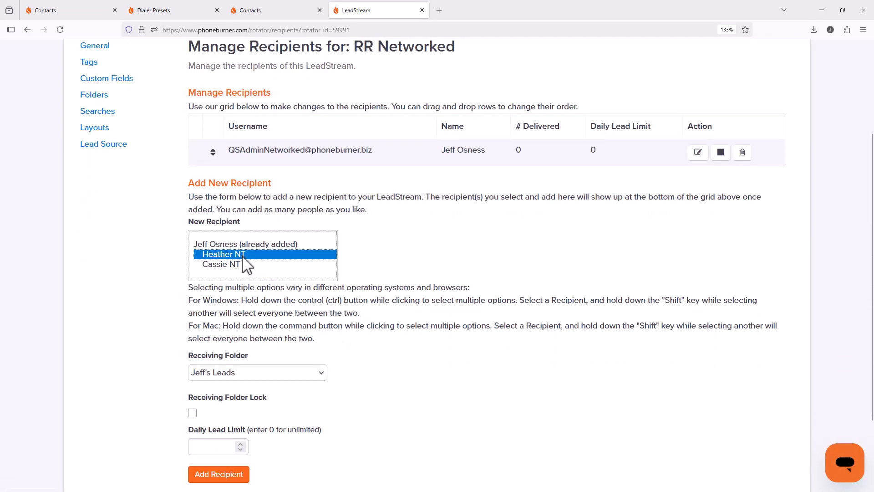
pyautogui.click(246, 373)
pyautogui.scroll(-3, 241, 319)
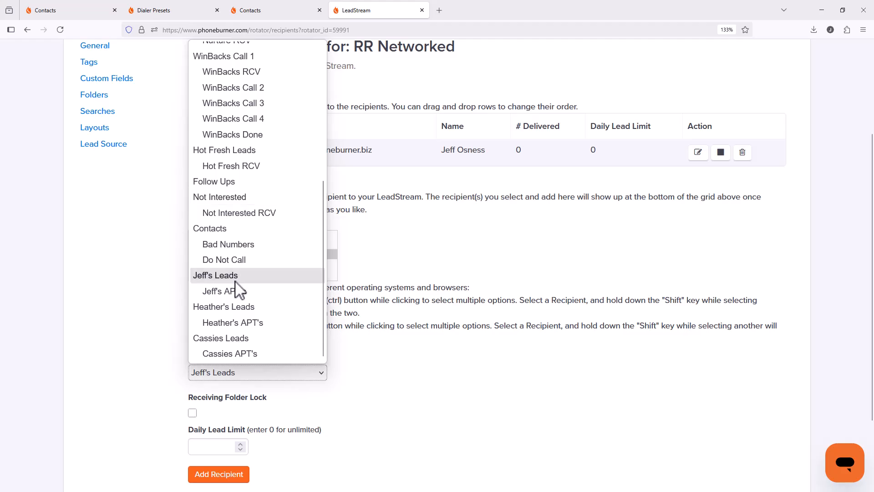
pyautogui.click(236, 306)
pyautogui.scroll(-2, 273, 366)
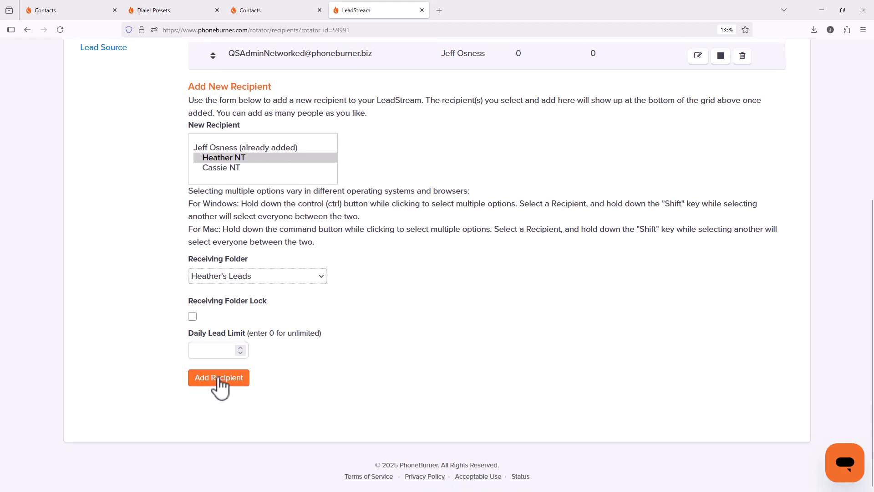
pyautogui.click(192, 316)
pyautogui.click(219, 382)
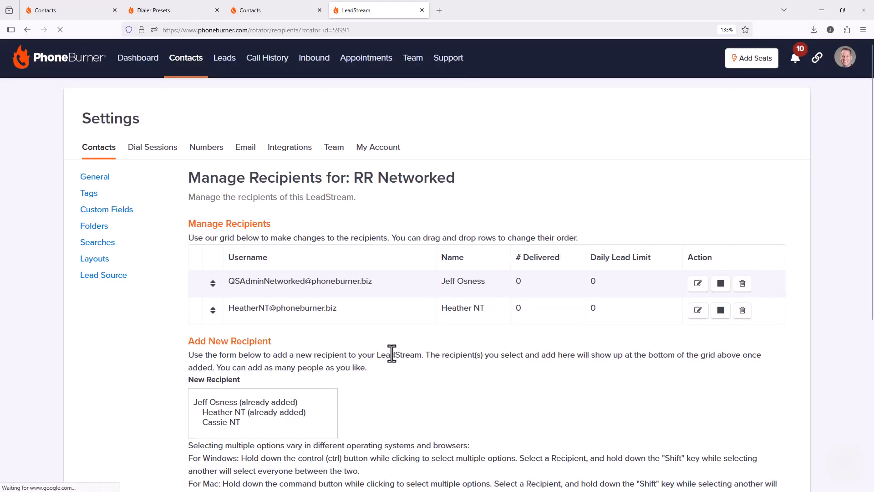
# - Add the remaining team member as a recipient, with that member's own leads folder as receiving folder and no folder lock
pyautogui.scroll(-4, 200, 294)
pyautogui.click(214, 226)
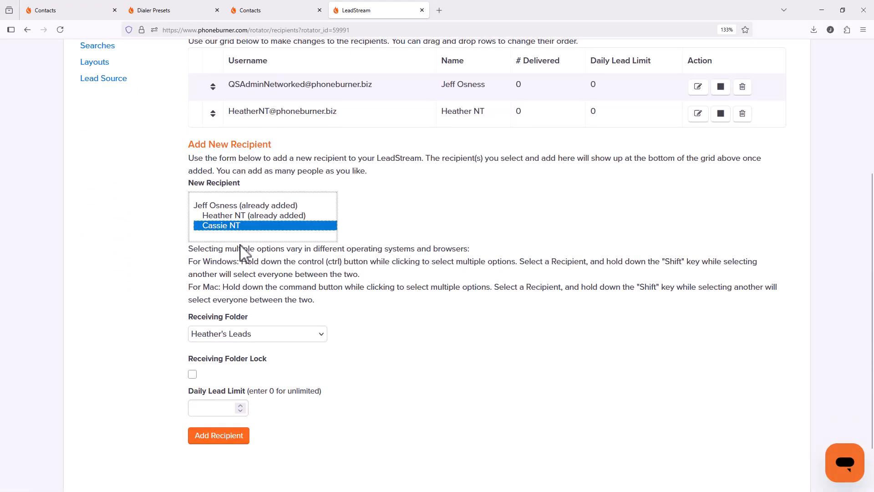
pyautogui.scroll(-2, 353, 324)
pyautogui.click(232, 284)
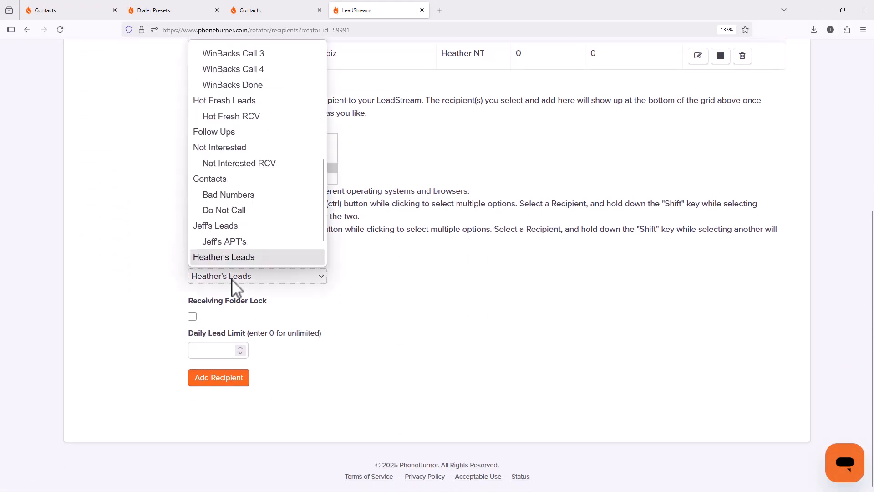
pyautogui.scroll(-1, 232, 241)
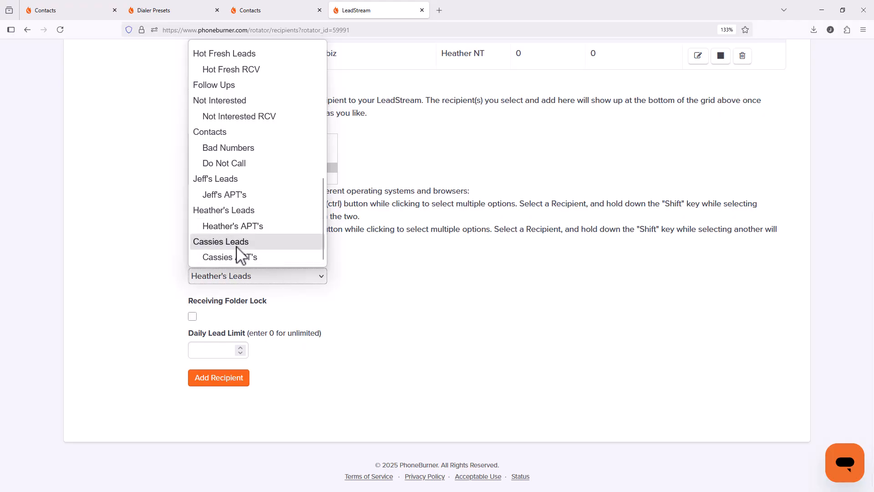
pyautogui.click(235, 243)
pyautogui.click(224, 379)
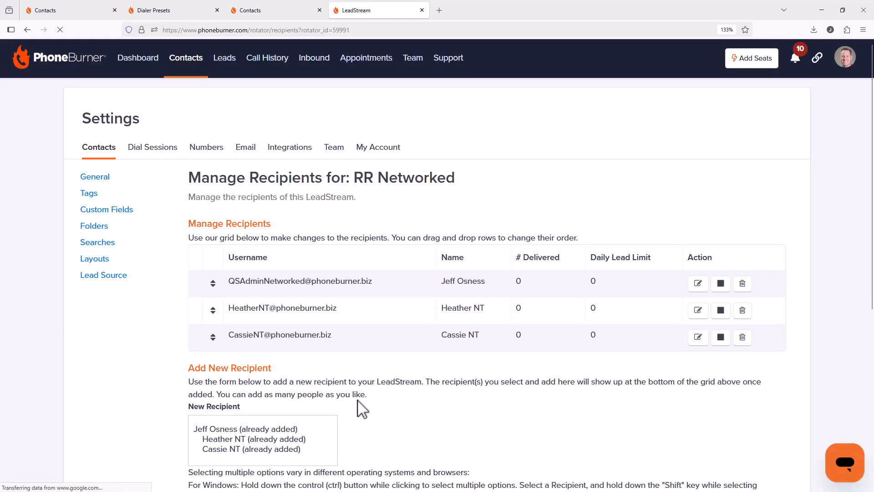
pyautogui.scroll(-4, 357, 401)
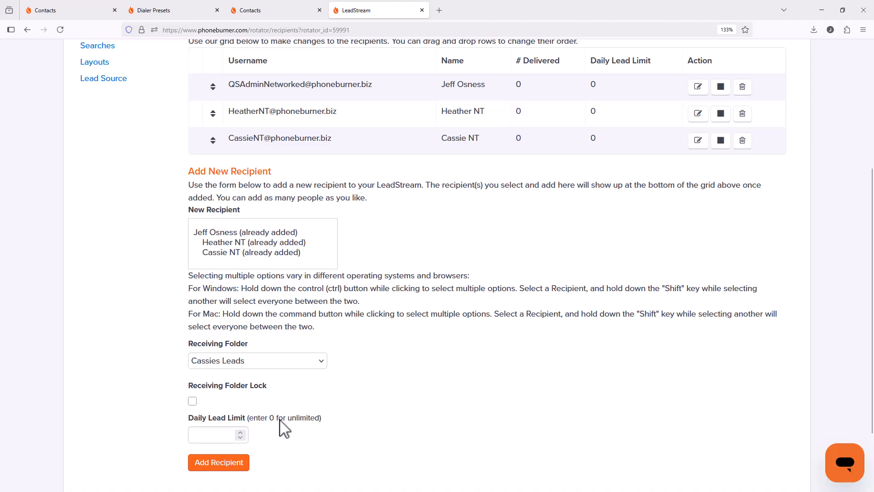
# - Open the contact import page and browse for an upload file, cancelling the selection without choosing one
pyautogui.scroll(5, 411, 406)
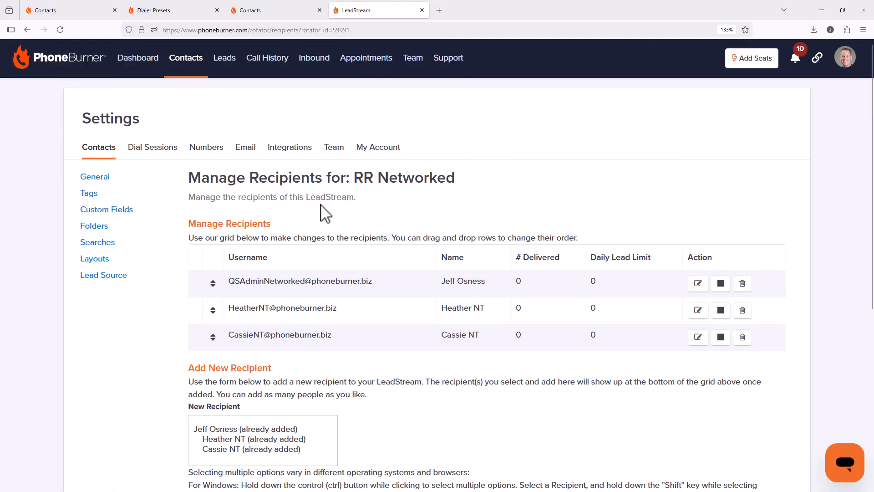
pyautogui.click(198, 60)
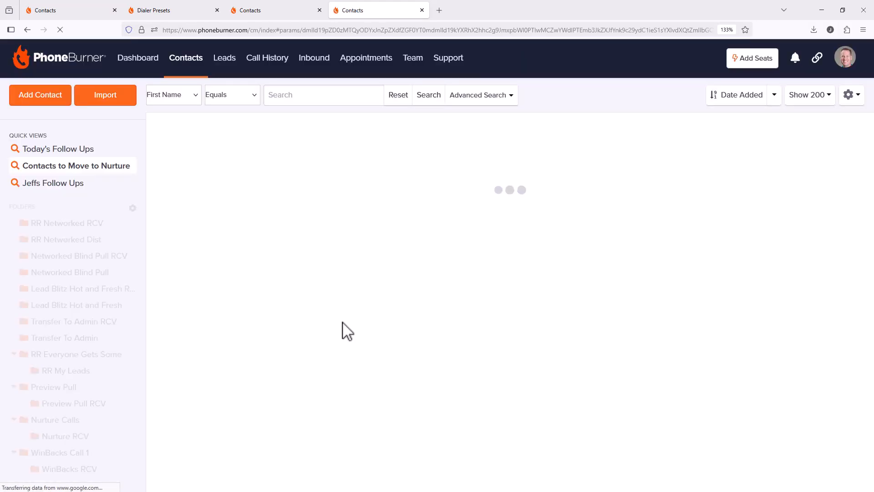
pyautogui.click(107, 94)
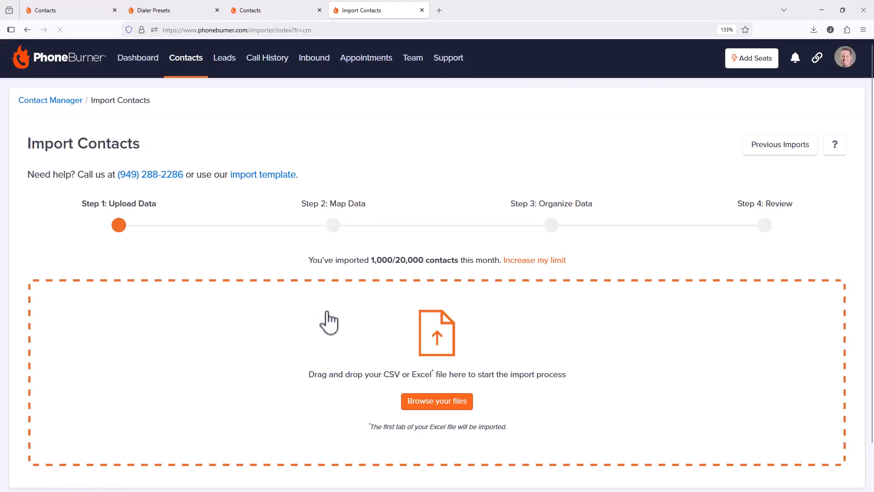
pyautogui.click(449, 395)
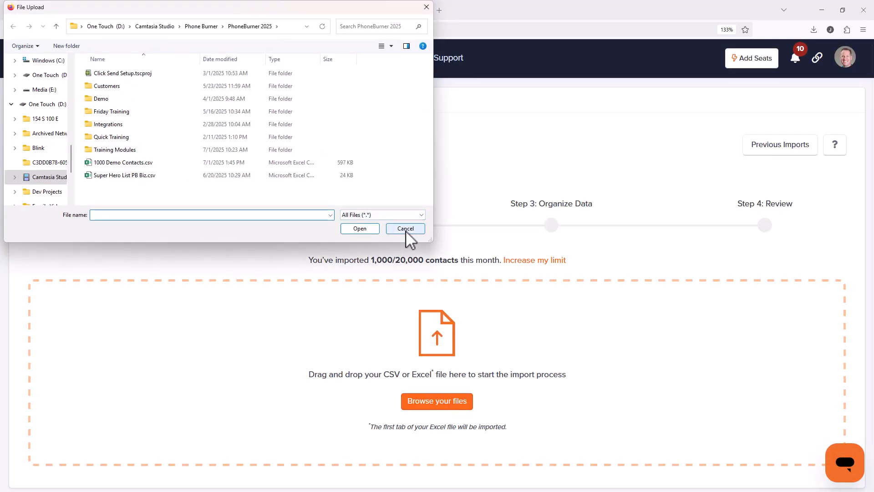
pyautogui.click(406, 229)
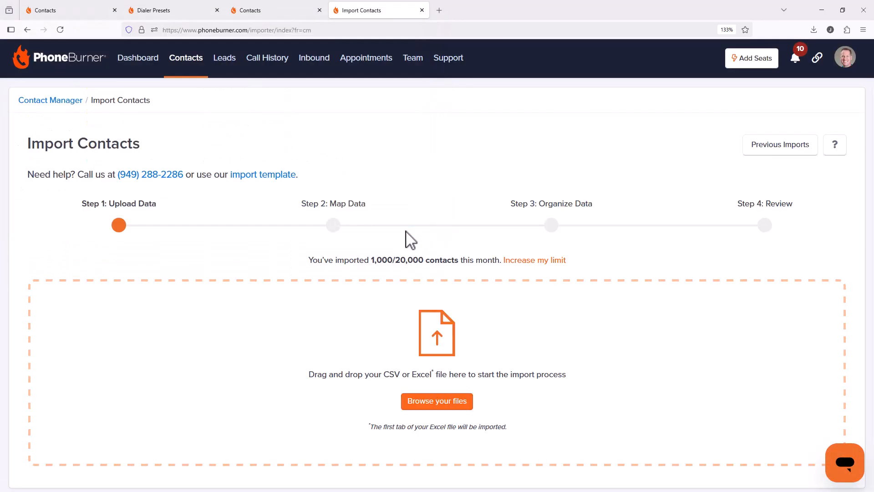
# - Open the RR Networked LeadStream for editing from the LeadStream list
pyautogui.click(817, 58)
pyautogui.click(730, 185)
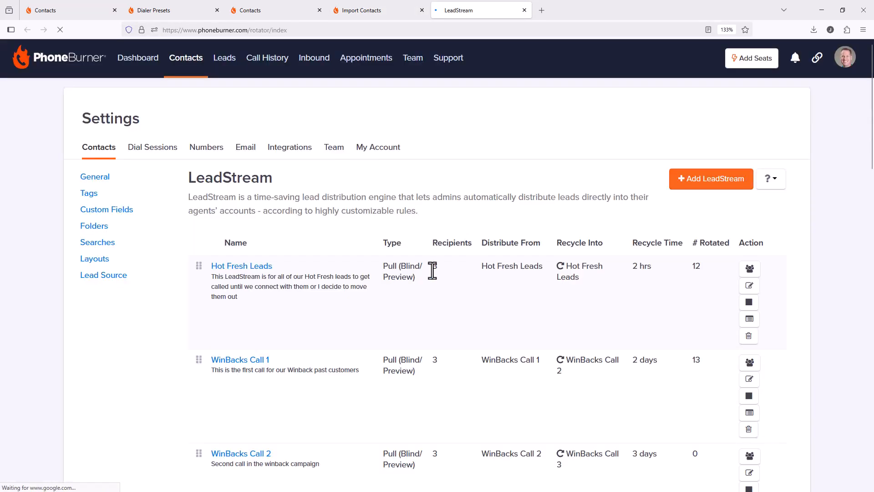
pyautogui.scroll(-8, 412, 280)
pyautogui.scroll(-10, 415, 281)
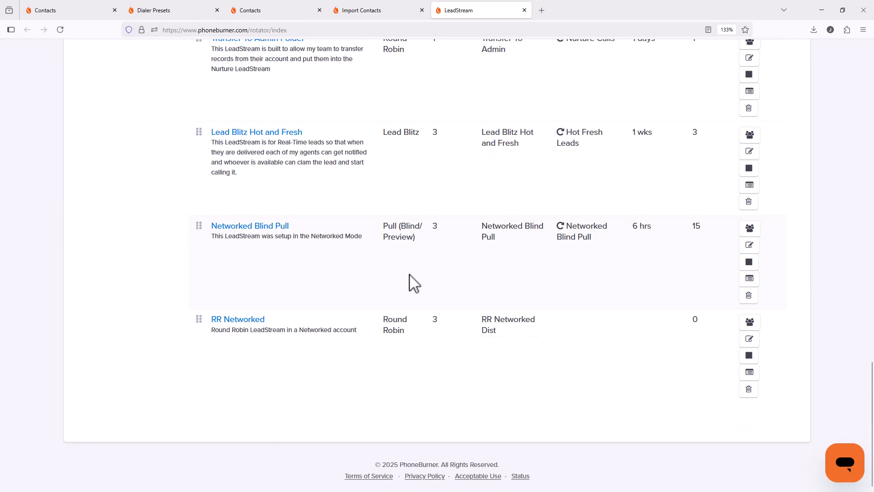
pyautogui.click(248, 319)
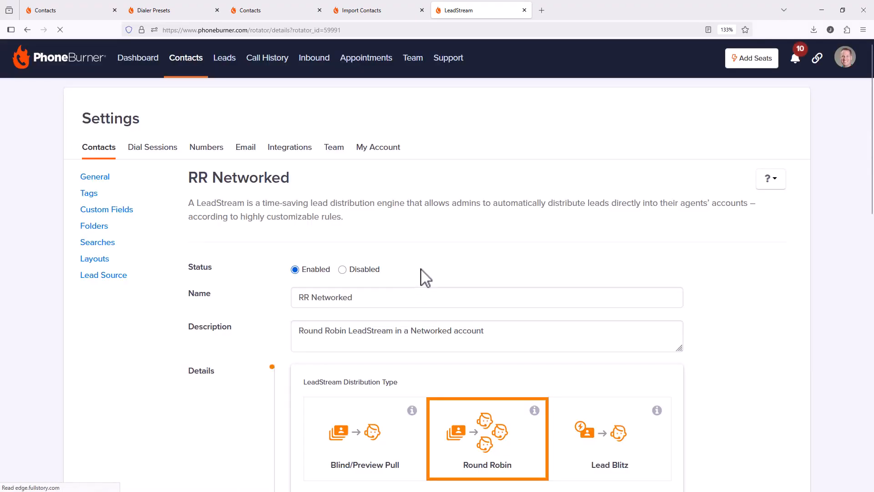
# - Set the LeadStream's recycle folder to RR Networked Dist
pyautogui.scroll(-5, 425, 275)
pyautogui.scroll(-5, 438, 264)
pyautogui.scroll(2, 426, 271)
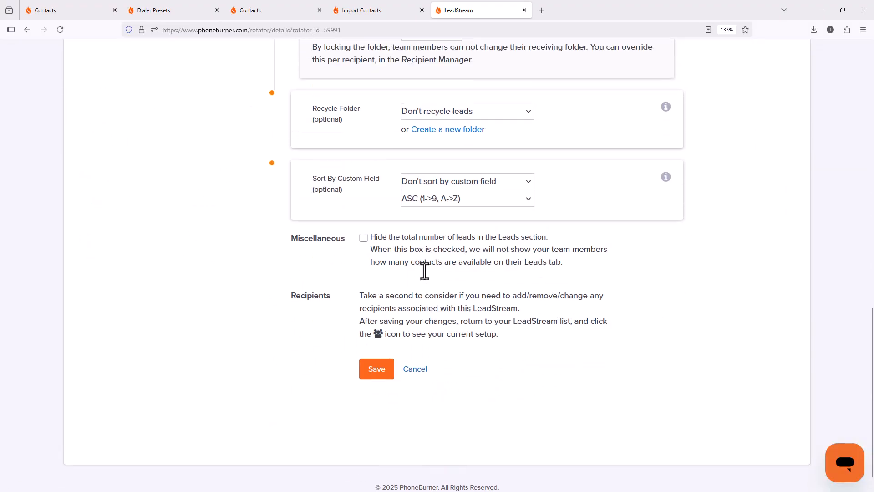
pyautogui.click(453, 157)
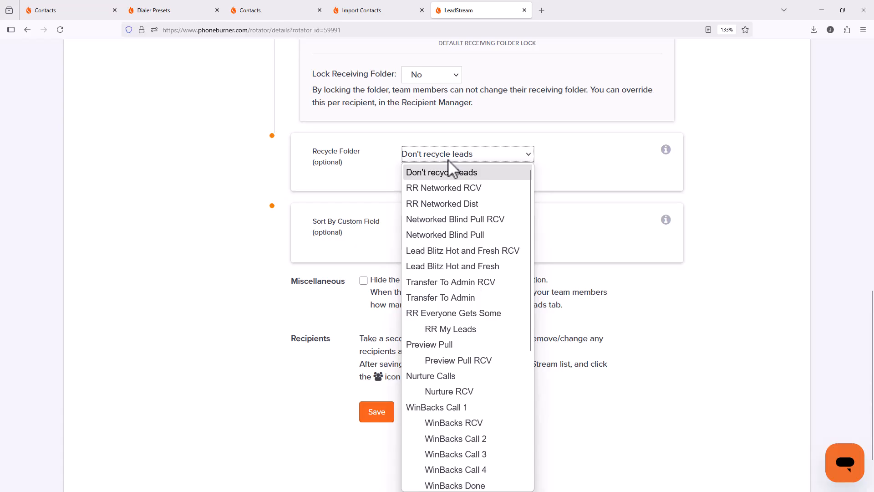
pyautogui.click(446, 204)
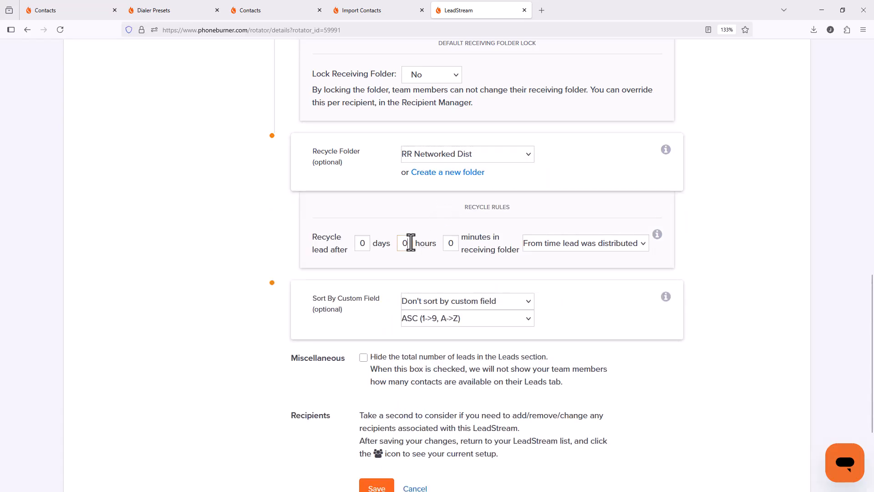
# - Set the recycle rule to return leads after 7 days in the receiving folder, and save the LeadStream
pyautogui.doubleClick(365, 243)
pyautogui.write('7')
pyautogui.click(473, 275)
pyautogui.scroll(-3, 399, 406)
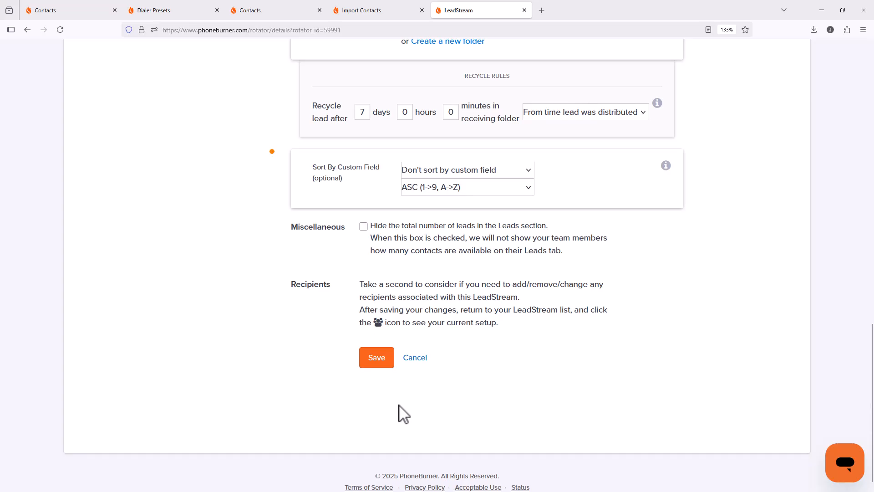
pyautogui.scroll(3, 399, 414)
pyautogui.scroll(-3, 400, 413)
pyautogui.click(375, 360)
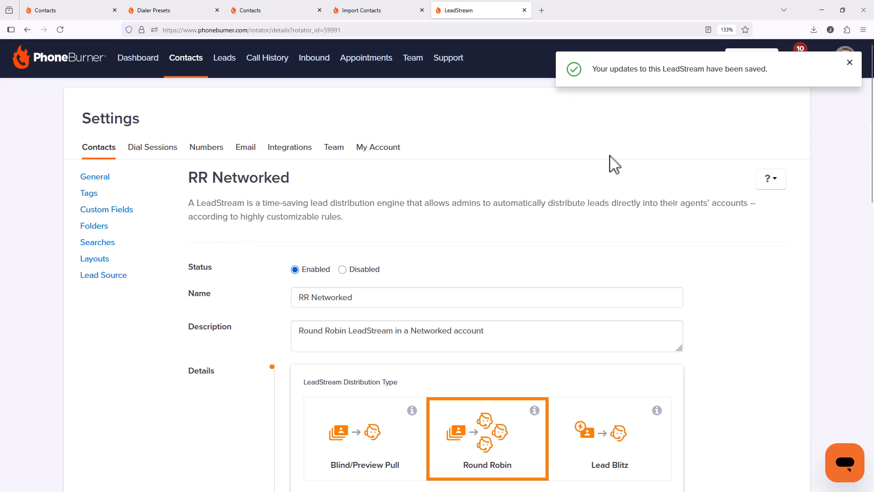
pyautogui.click(849, 62)
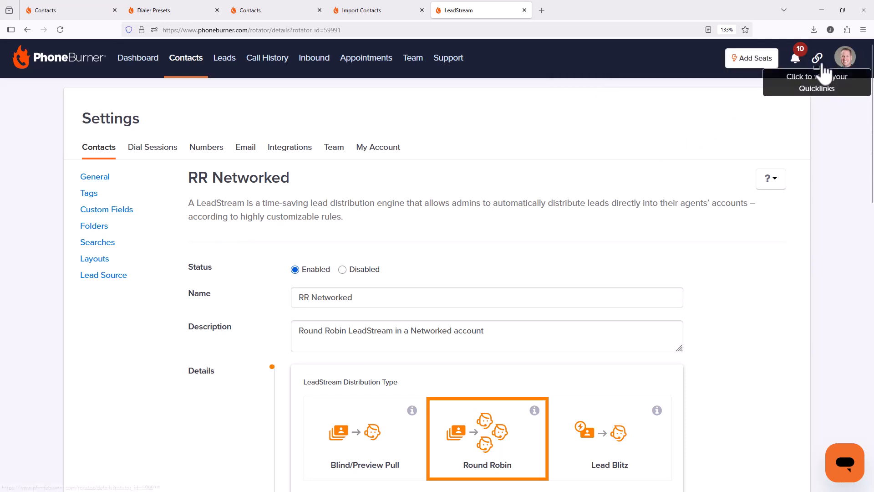
# - Open the recipient manager for RR Networked from the LeadStream list
pyautogui.click(820, 64)
pyautogui.click(764, 185)
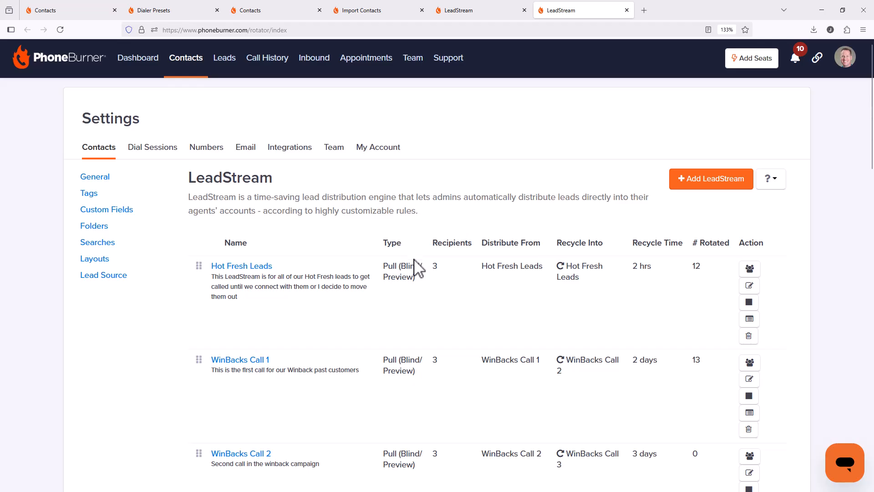
pyautogui.scroll(-8, 418, 268)
pyautogui.scroll(-14, 412, 273)
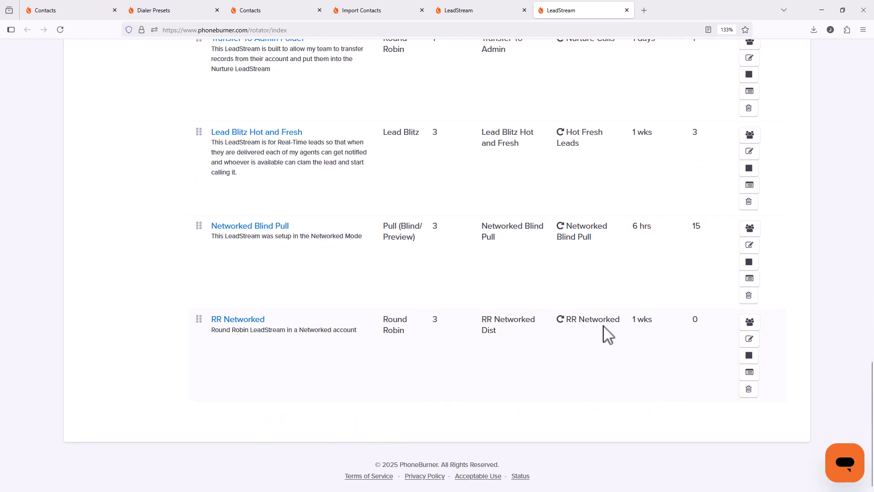
pyautogui.click(749, 323)
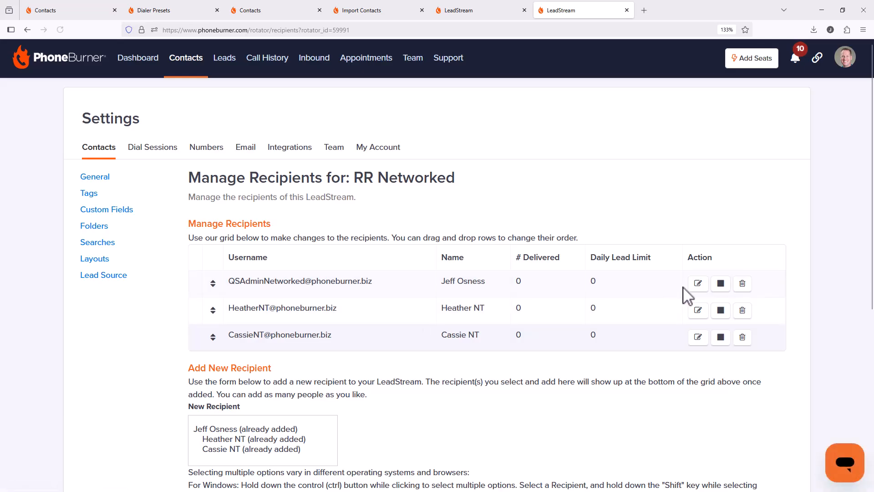
# - Set the daily lead limit to 25 for each of the three RR Networked recipients
pyautogui.click(697, 284)
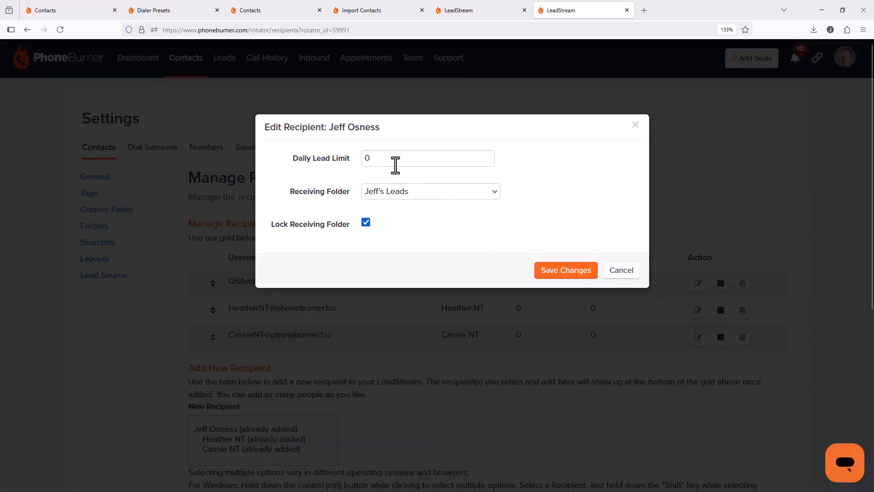
pyautogui.moveTo(395, 165); pyautogui.dragTo(321, 162)
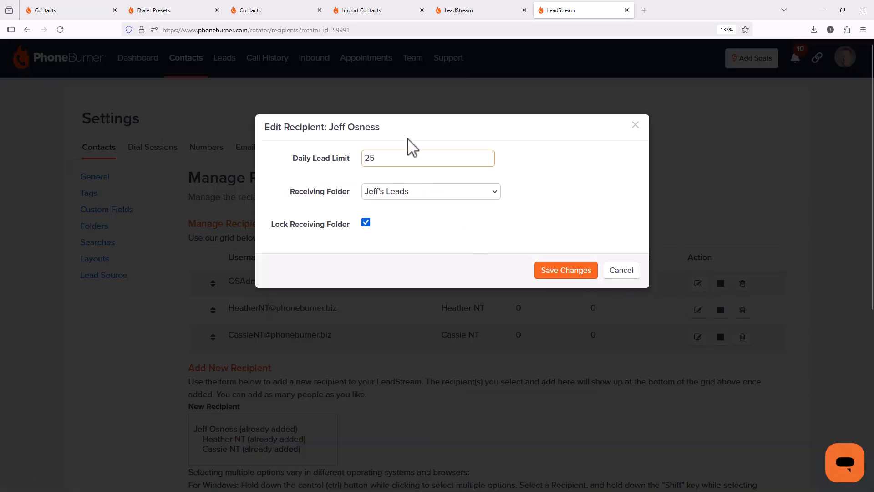
pyautogui.click(578, 277)
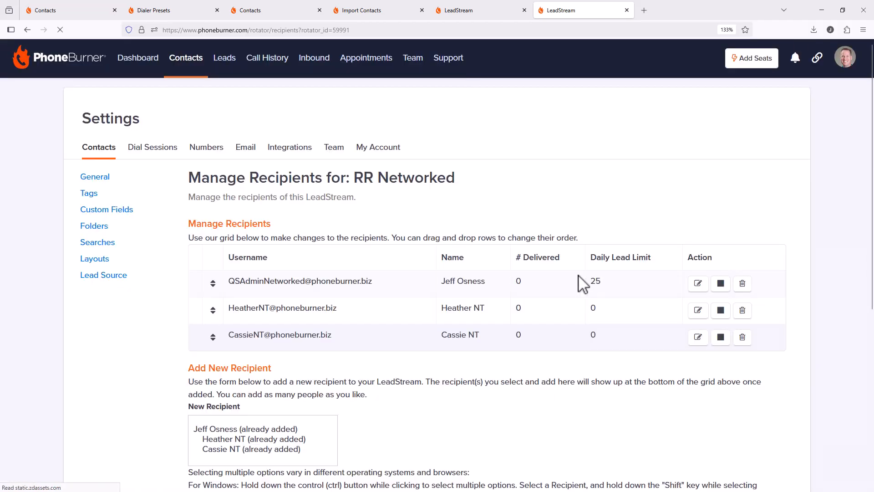
pyautogui.click(698, 311)
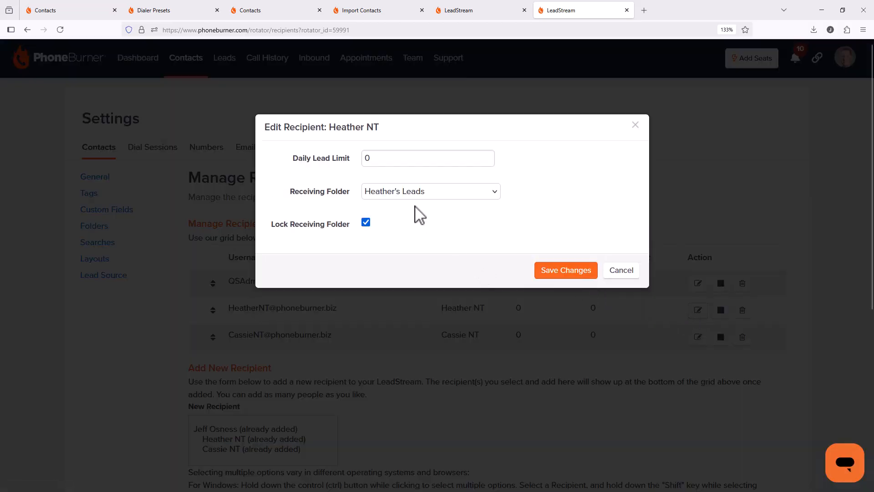
pyautogui.moveTo(382, 160); pyautogui.dragTo(363, 167)
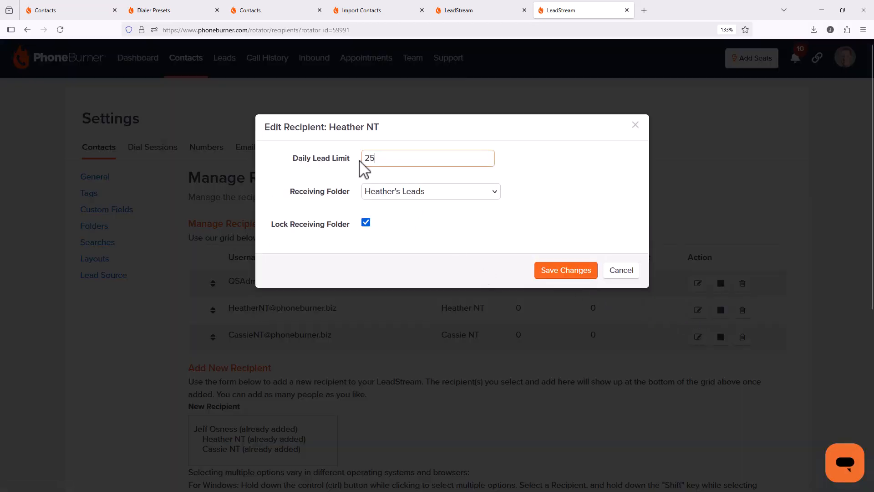
pyautogui.click(571, 270)
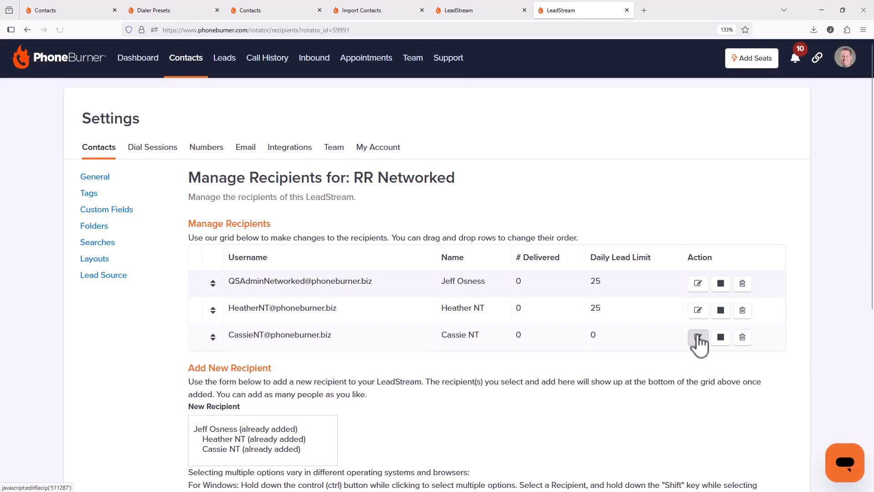
pyautogui.click(698, 337)
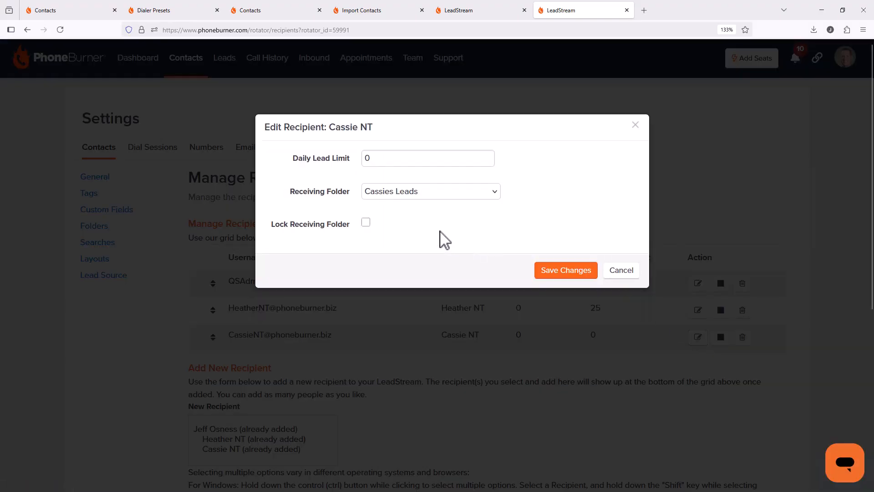
pyautogui.moveTo(373, 156); pyautogui.dragTo(309, 150)
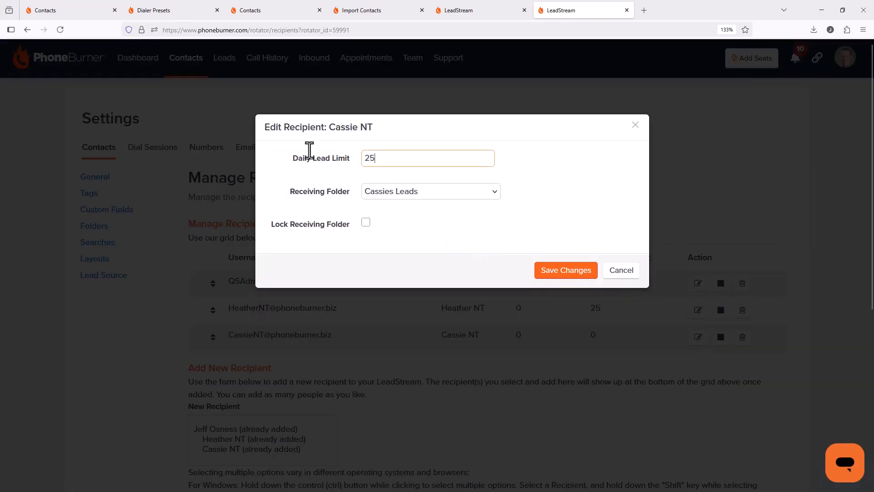
pyautogui.click(565, 272)
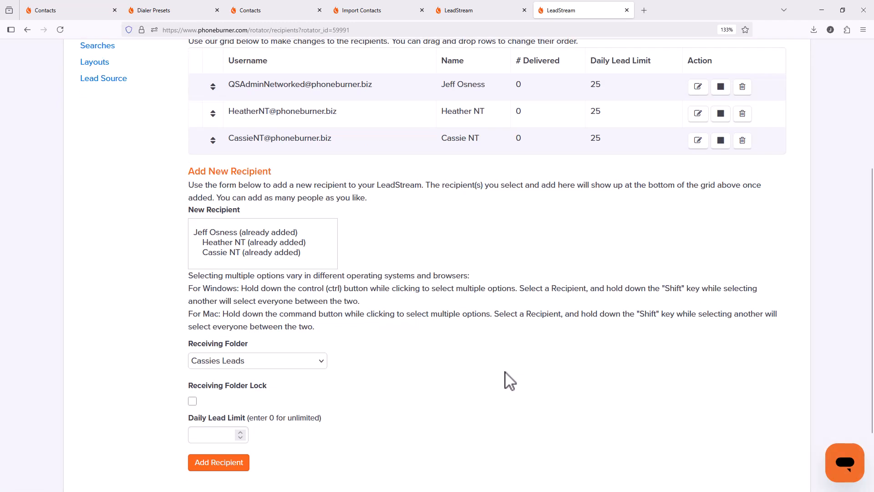
# - Check the available leads, limits and receiving folder of the RR Networked LeadStream on the Leads page
pyautogui.click(224, 56)
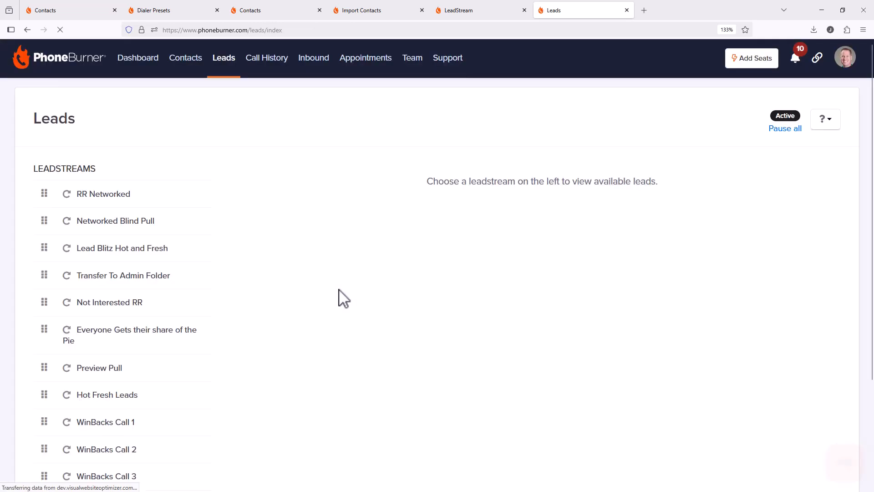
pyautogui.click(109, 195)
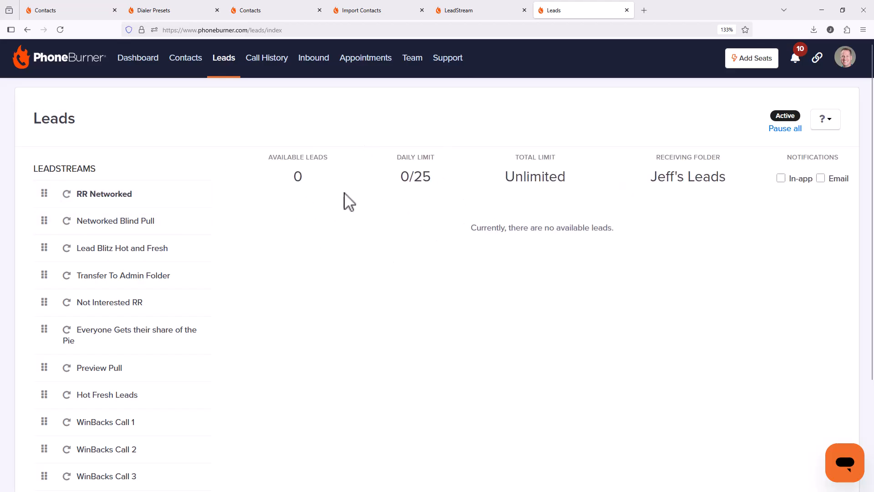
# - Start a new contact import from the contact manager and upload the file 1000 Demo Contacts.csv
pyautogui.click(182, 59)
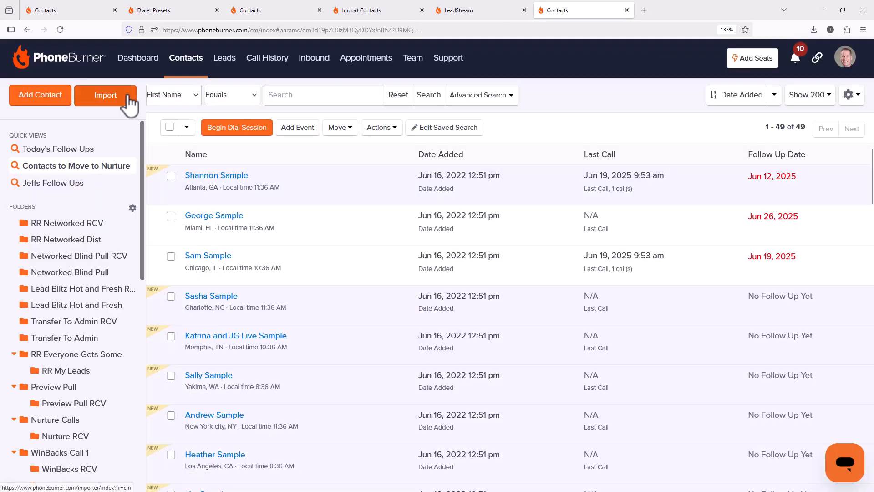
pyautogui.click(129, 97)
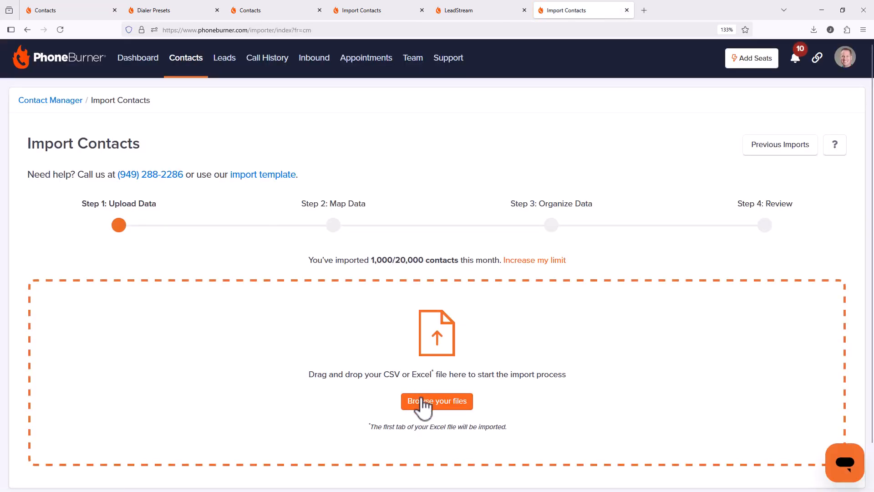
pyautogui.click(422, 402)
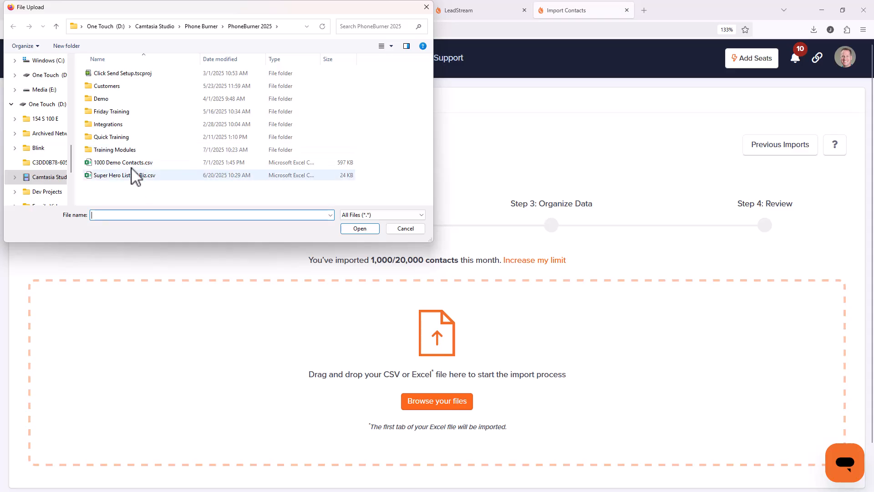
pyautogui.click(130, 164)
pyautogui.click(360, 228)
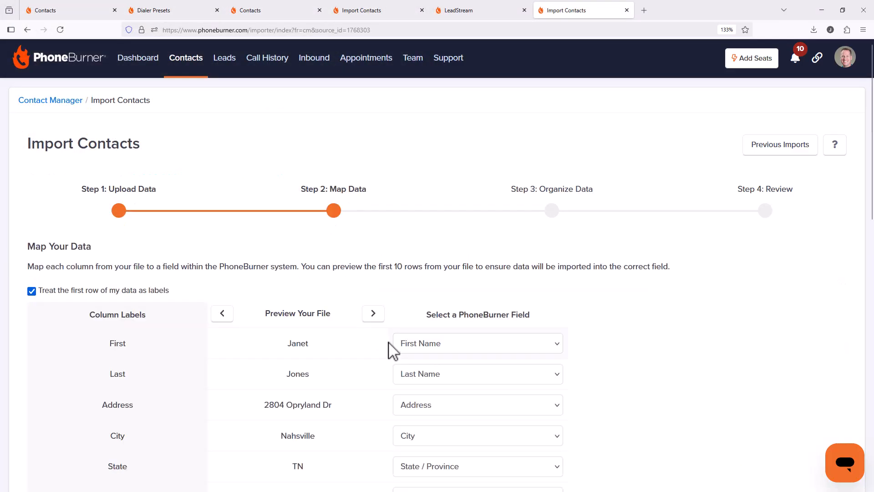
# - Review the column-to-field mapping of the uploaded file and accept it as proposed
pyautogui.scroll(-3, 200, 267)
pyautogui.scroll(-12, 201, 301)
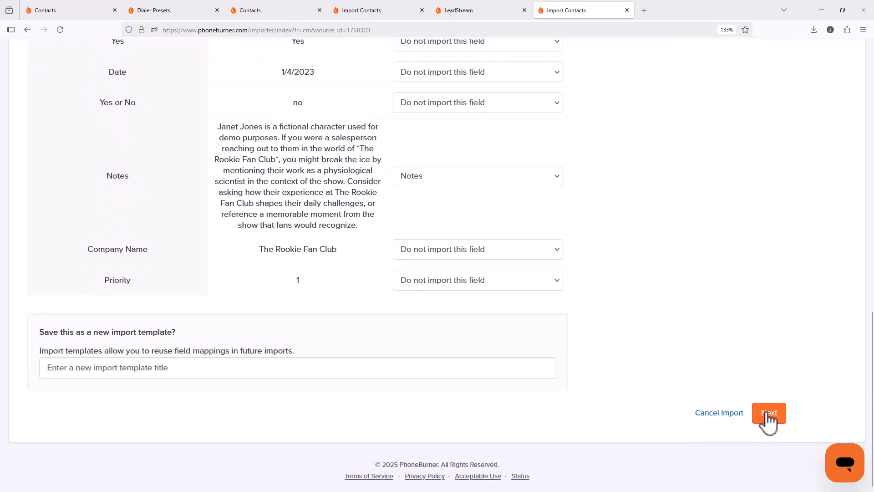
pyautogui.click(768, 415)
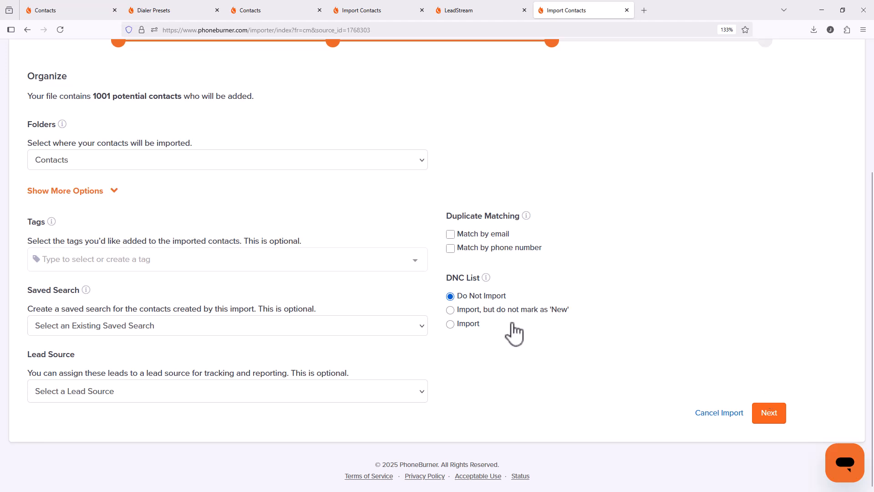
# - Choose RR Networked Dist as the destination folder for the imported contacts
pyautogui.click(119, 174)
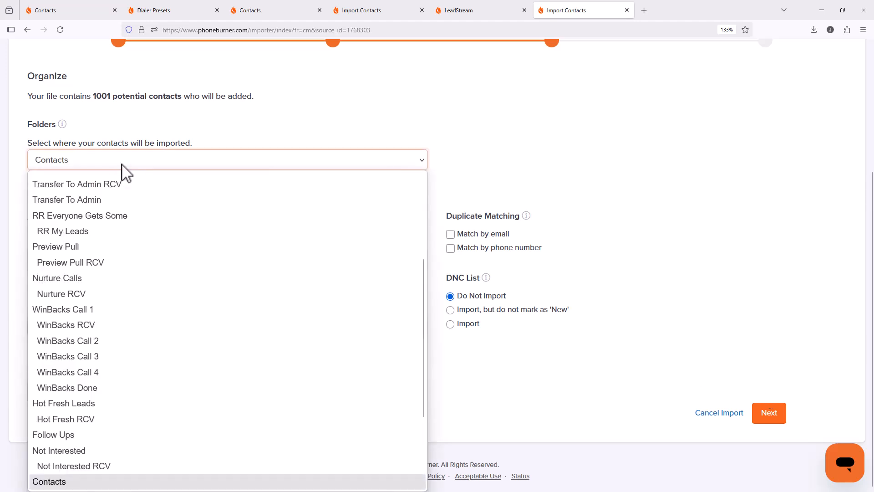
pyautogui.scroll(1, 117, 291)
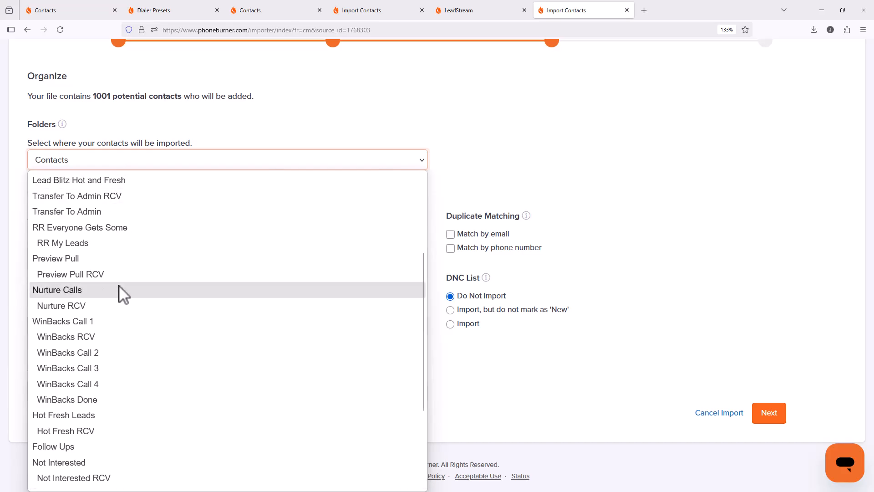
pyautogui.scroll(-3, 117, 293)
pyautogui.scroll(6, 117, 293)
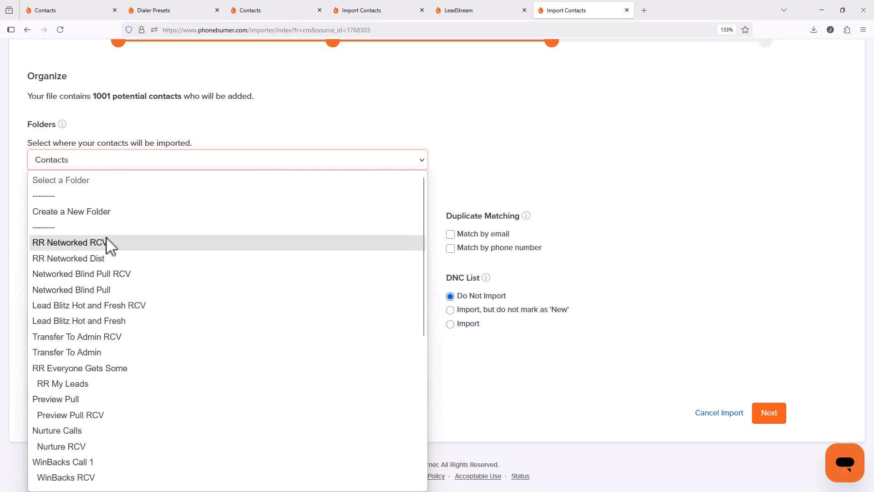
pyautogui.click(61, 259)
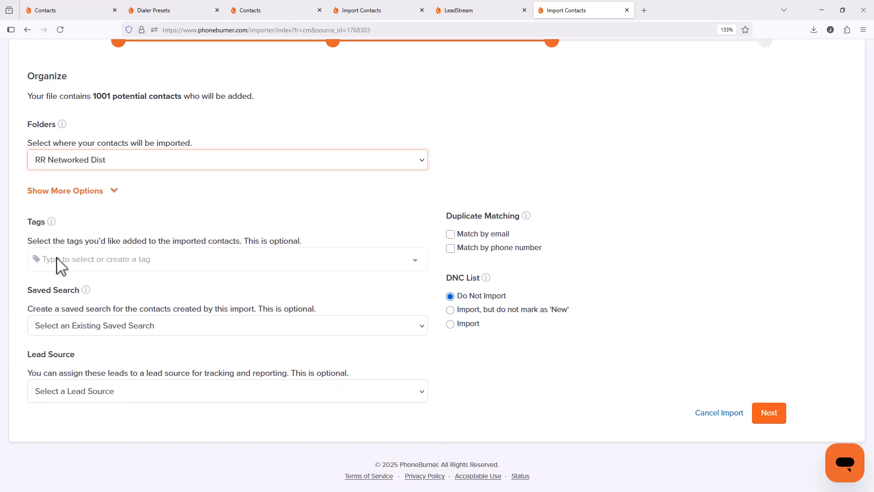
# - Assign the import to a new lead source named RR Networked Dist and continue to the review
pyautogui.click(91, 396)
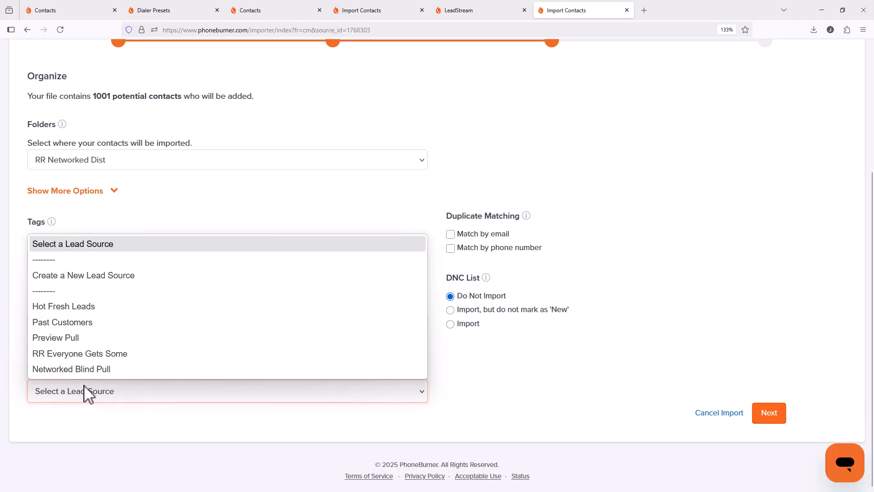
pyautogui.click(78, 277)
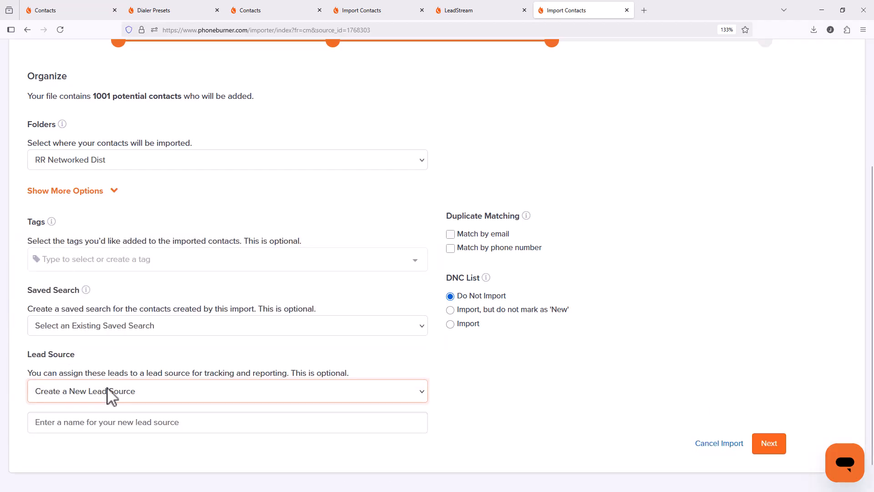
pyautogui.click(99, 427)
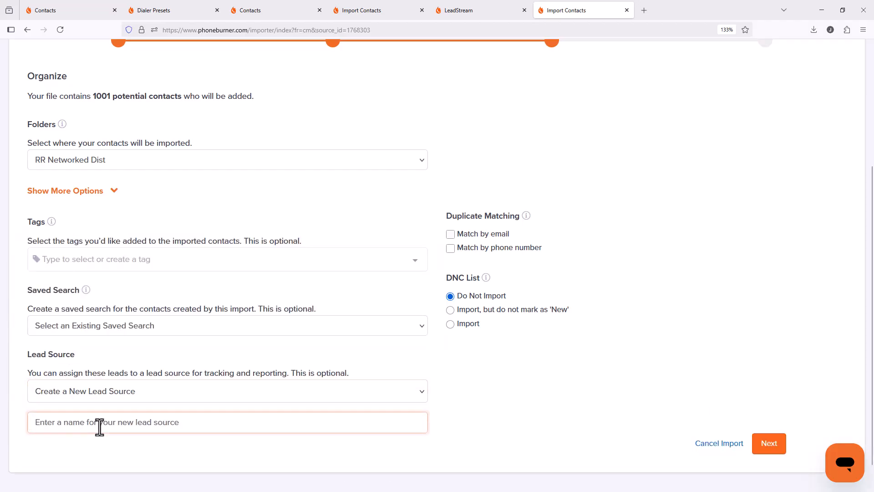
pyautogui.write('RR Networked Dist')
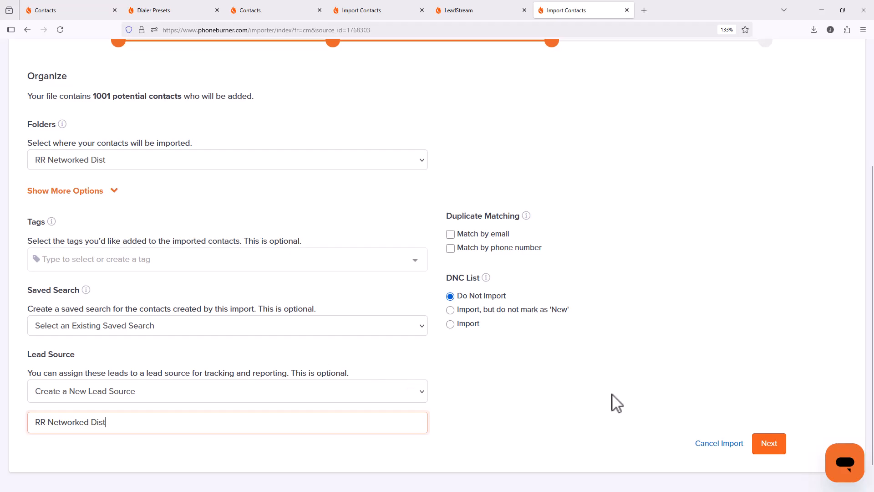
pyautogui.click(762, 446)
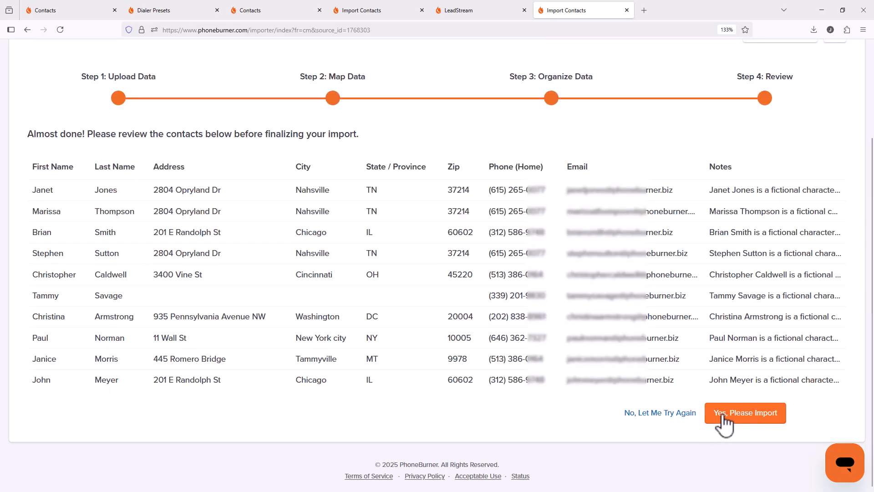
# - Confirm the reviewed contacts to start the import, and return to the contact list
pyautogui.click(722, 416)
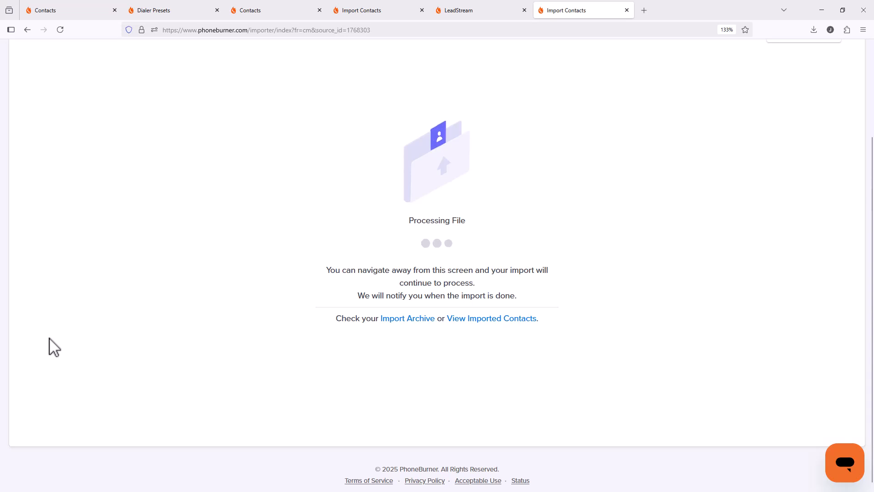
pyautogui.scroll(3, 426, 269)
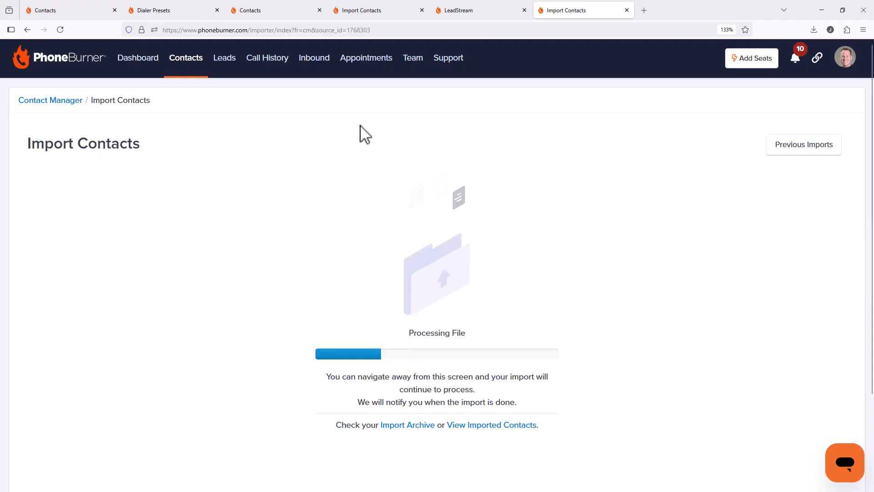
pyautogui.click(182, 69)
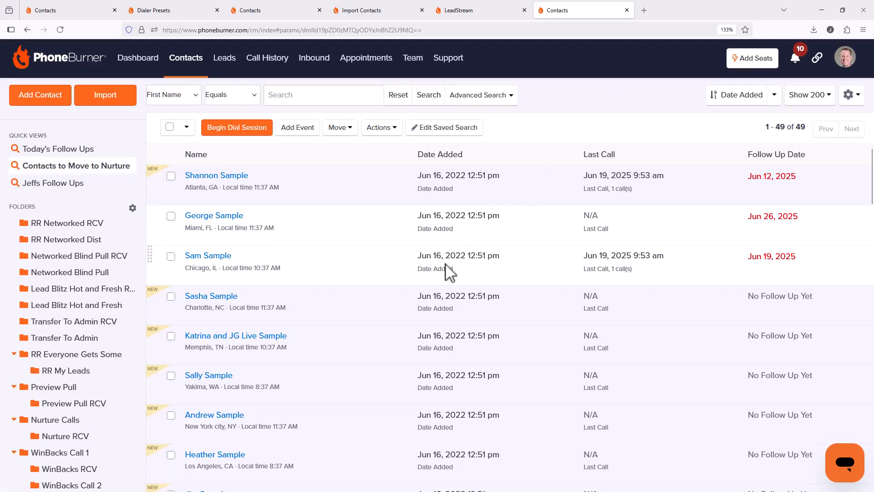
# - Check the imported contacts in the RR Networked Dist folder, refreshing it until the import finishes, and check the RR Networked RCV folder
pyautogui.click(67, 241)
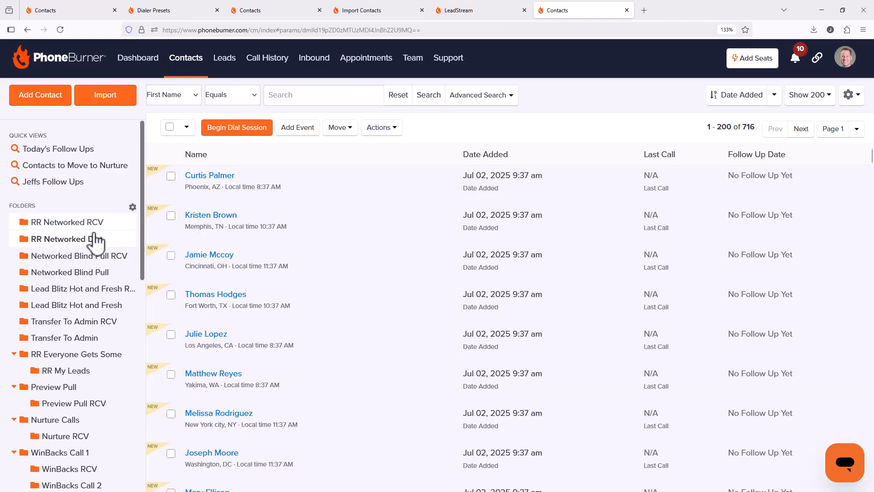
pyautogui.click(75, 240)
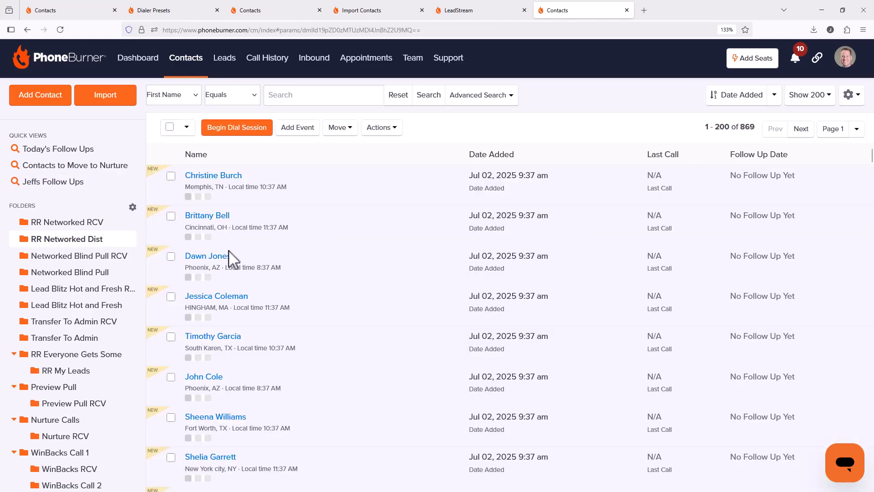
pyautogui.click(91, 241)
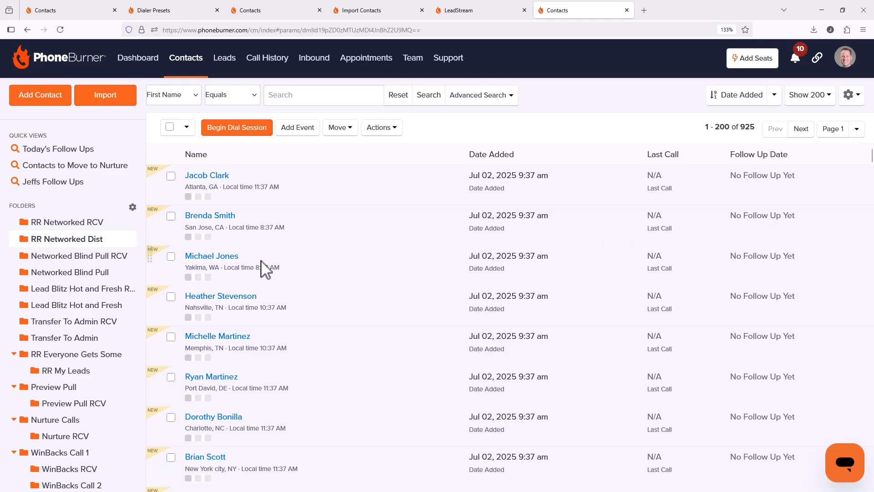
pyautogui.moveTo(58, 240); pyautogui.dragTo(63, 240)
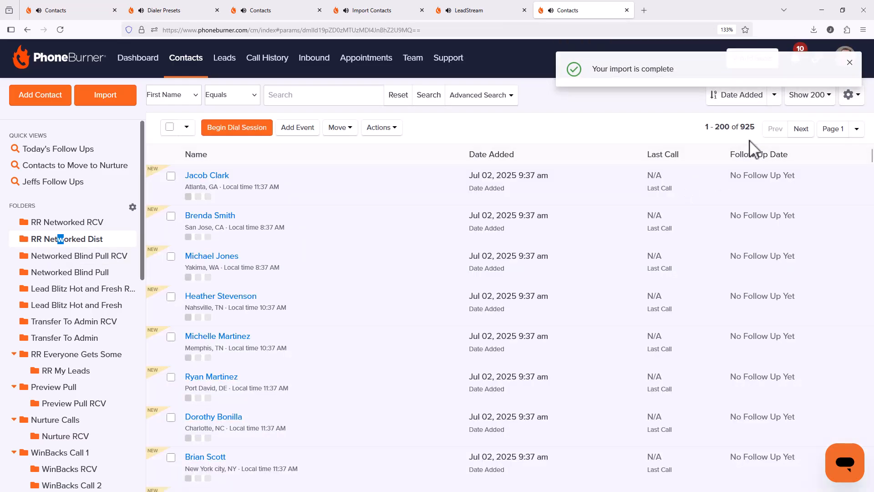
pyautogui.click(849, 64)
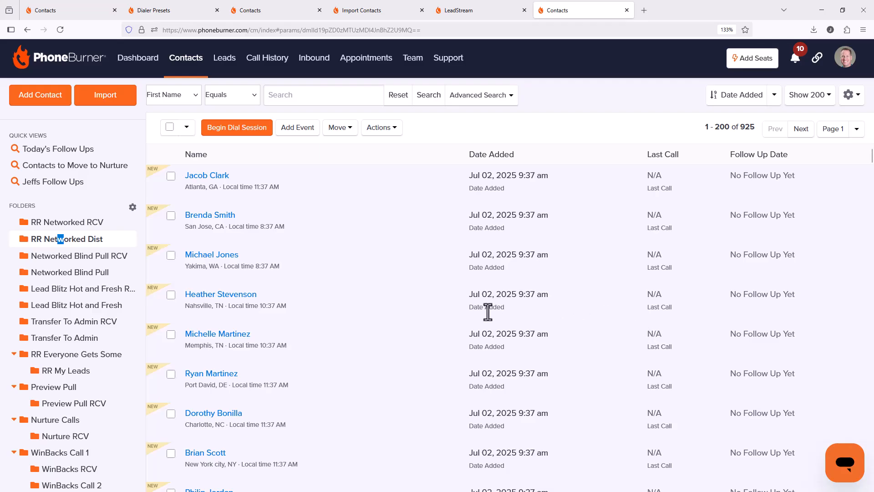
pyautogui.click(81, 222)
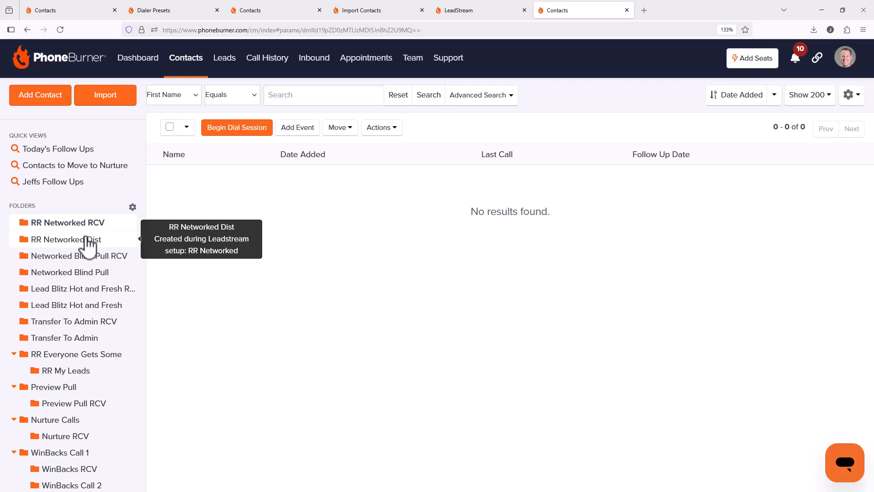
pyautogui.moveTo(86, 223)
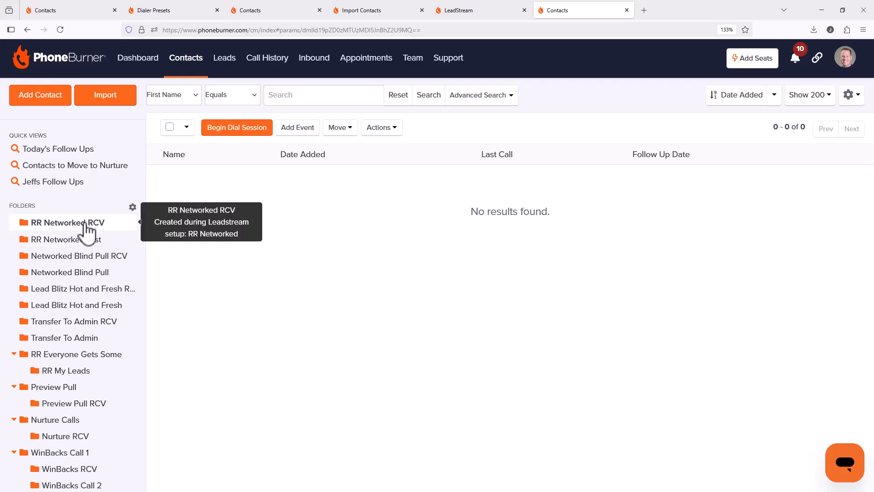
# - Examine the contacts distributed to each of the three team members' Leads folders
pyautogui.scroll(-5, 84, 230)
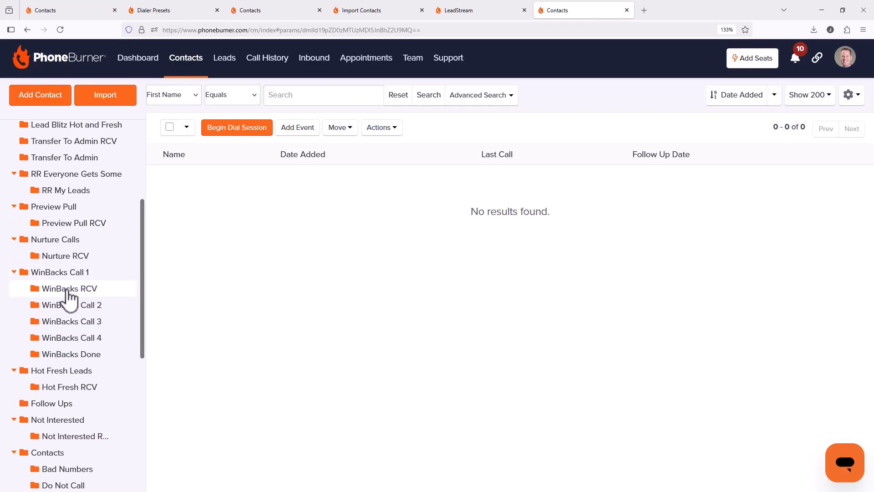
pyautogui.scroll(-6, 68, 300)
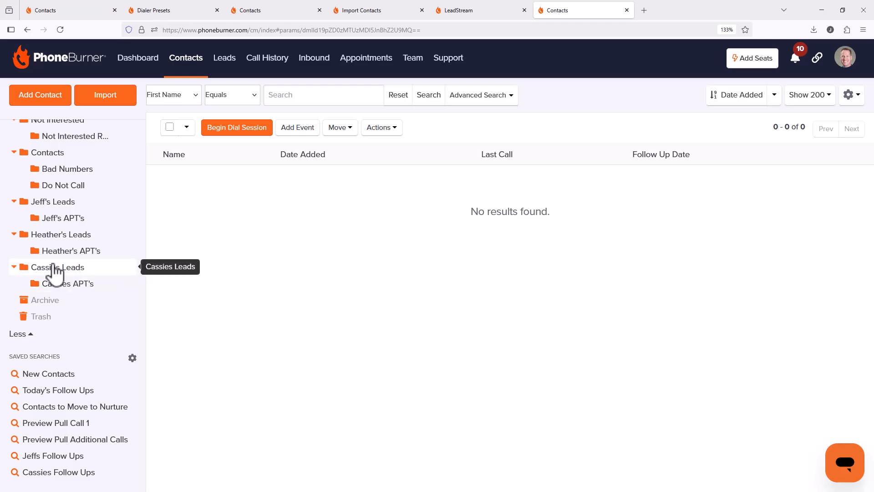
pyautogui.click(66, 207)
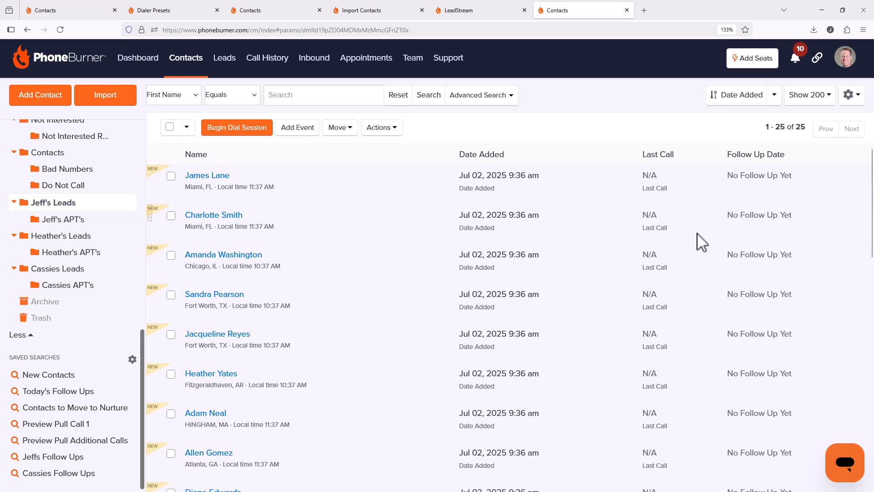
pyautogui.click(68, 235)
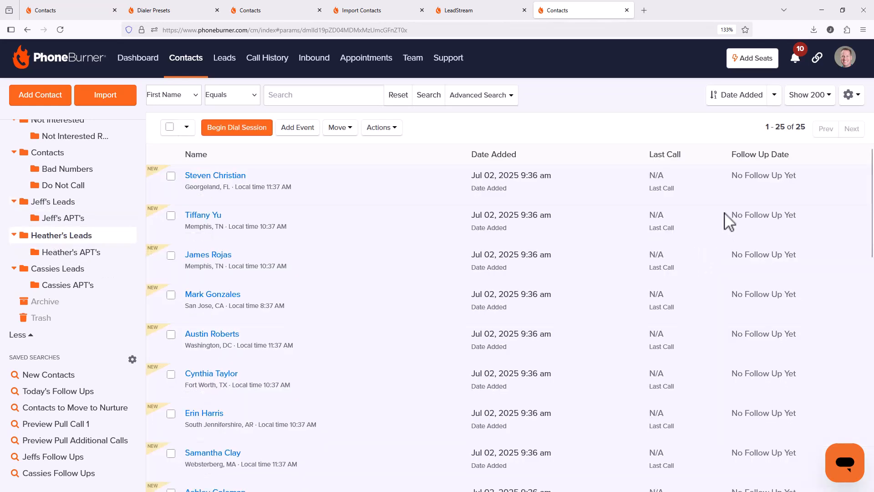
pyautogui.click(68, 268)
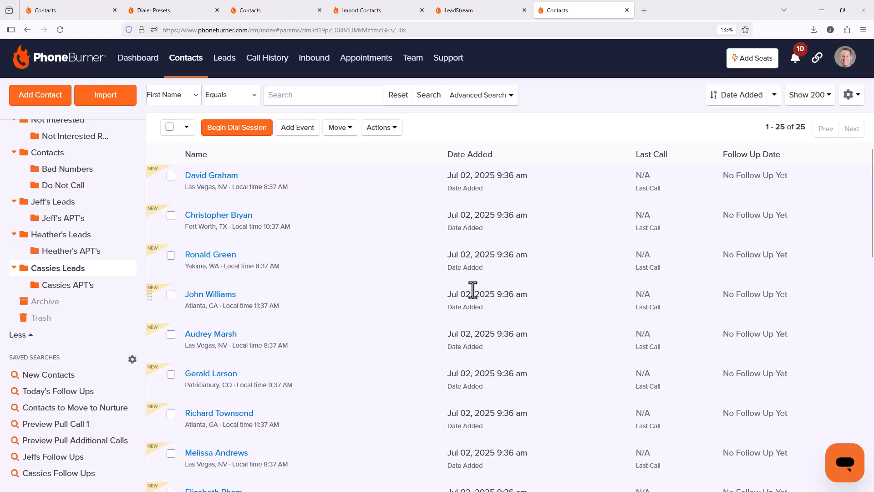
# - Log in to the account of the last listed member on the team's Live Calls page
pyautogui.click(411, 59)
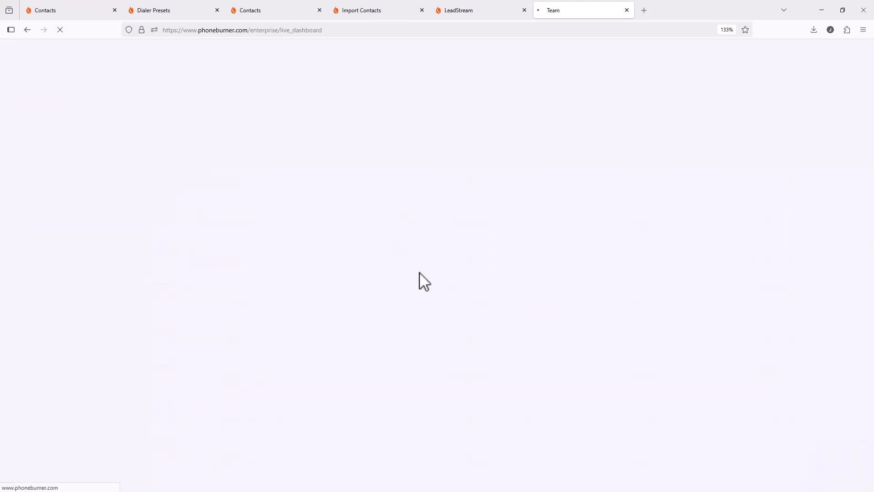
pyautogui.click(163, 280)
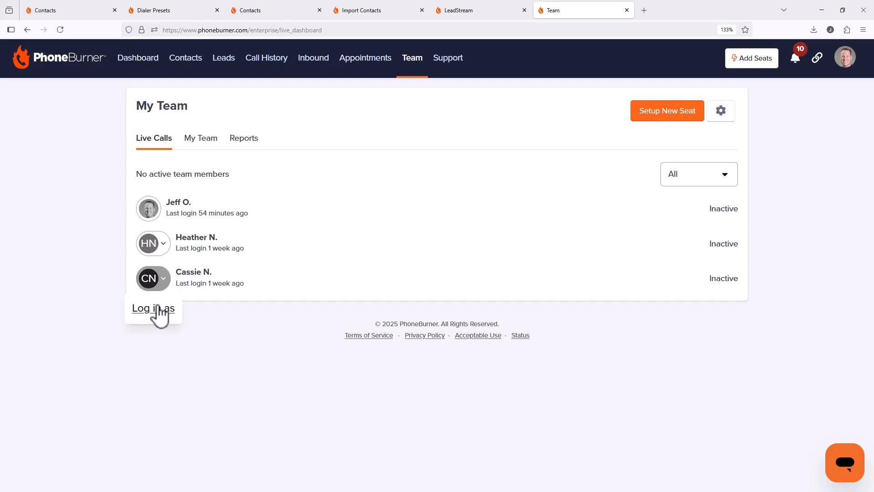
pyautogui.click(155, 308)
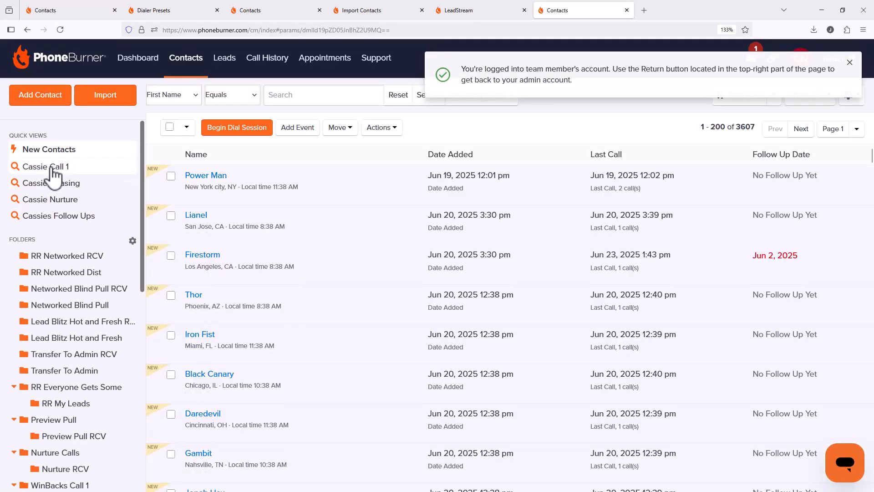
# - Examine the search criteria of the member's Call 1 saved search and leave them unsaved
pyautogui.click(52, 170)
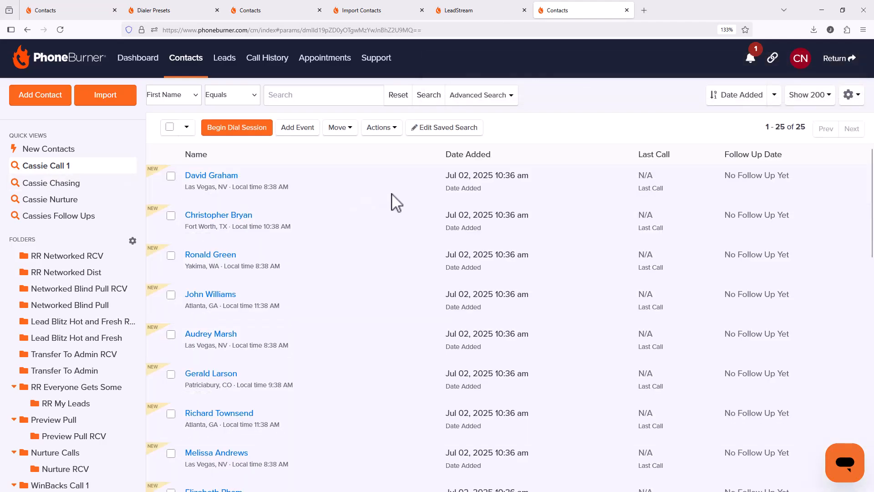
pyautogui.click(445, 133)
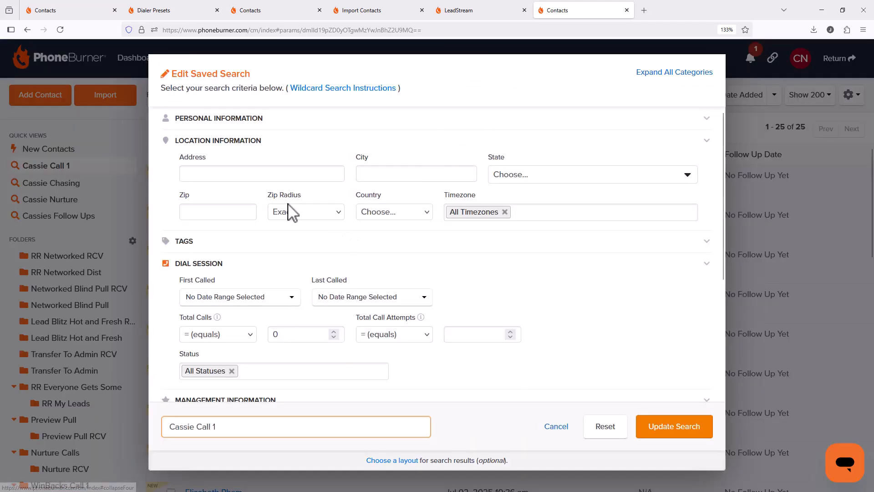
pyautogui.scroll(-3, 360, 264)
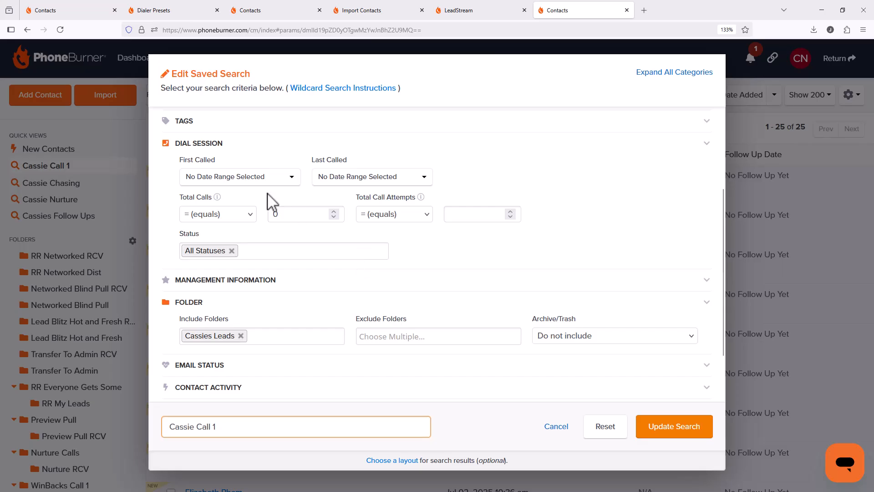
pyautogui.scroll(-2, 281, 291)
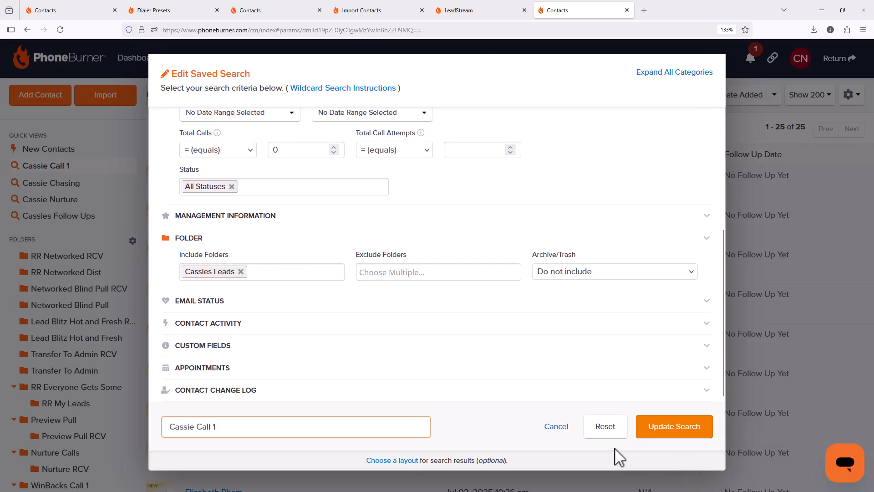
pyautogui.click(557, 427)
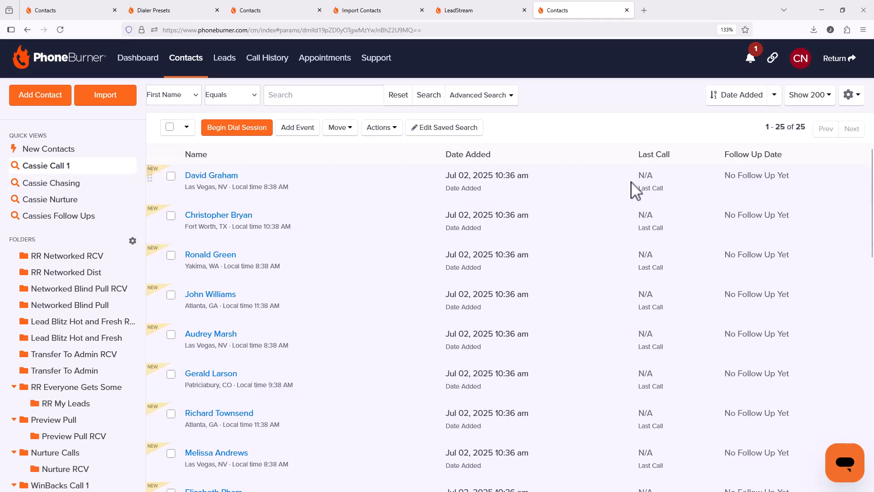
# - Start a dial session with all Call 1 contacts, inspect its dialing set and live answer set choices, and close the session window
pyautogui.click(170, 127)
pyautogui.click(298, 133)
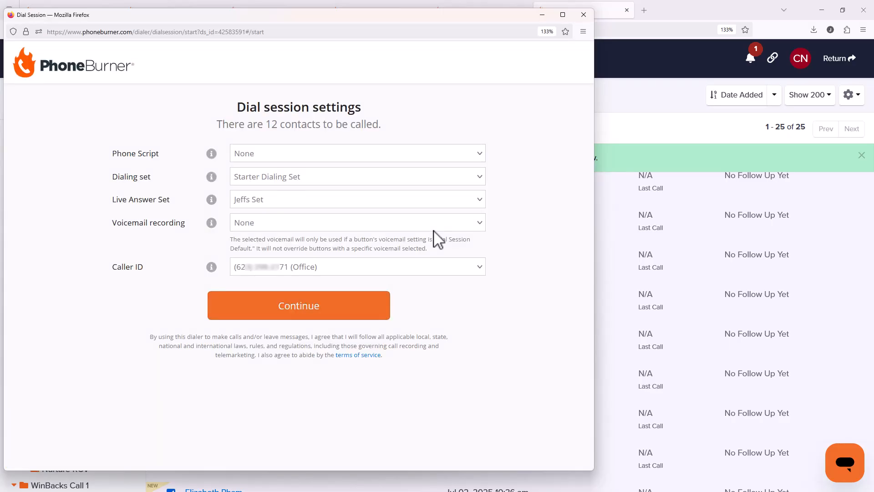
pyautogui.click(308, 178)
pyautogui.click(307, 179)
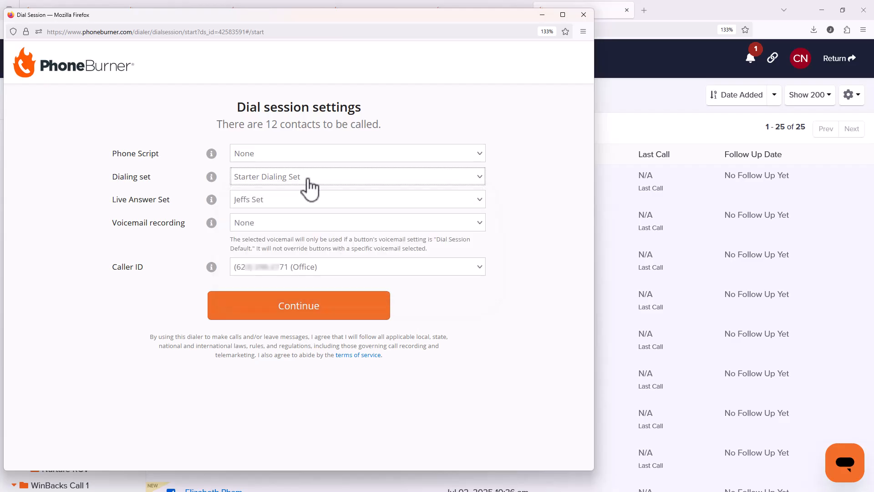
pyautogui.click(295, 201)
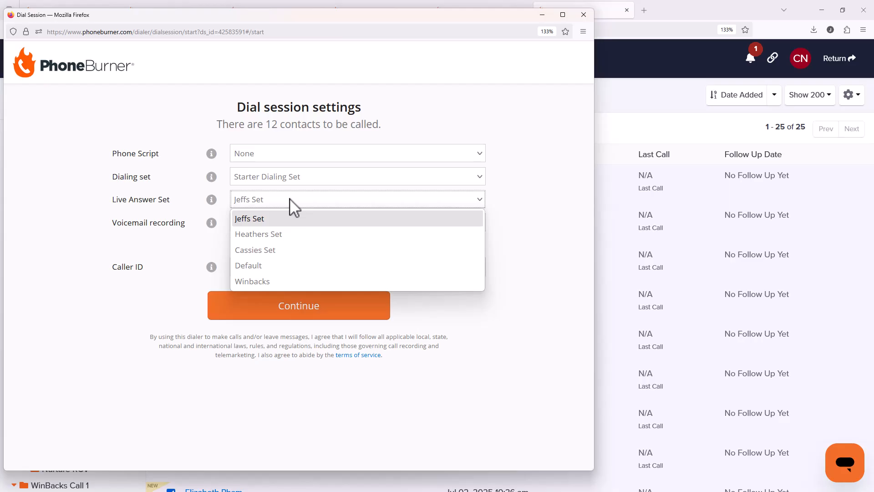
pyautogui.click(429, 128)
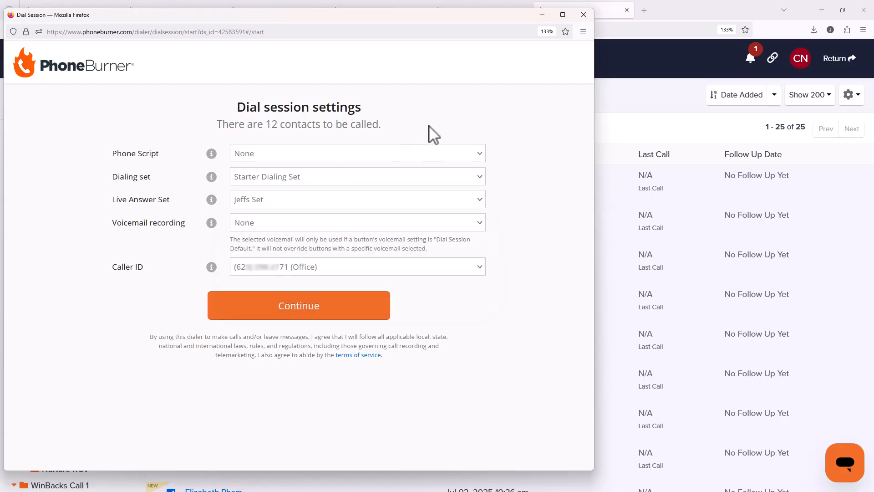
pyautogui.click(579, 18)
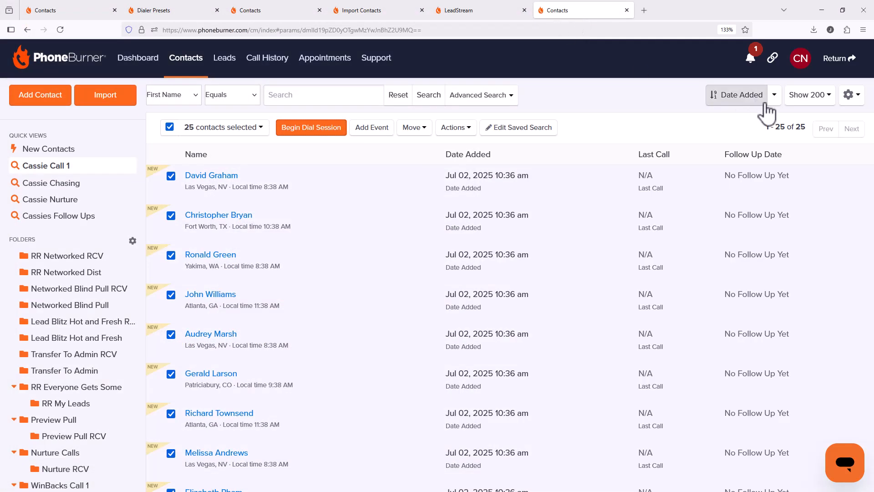
# - Make the logged-in member's own live answer set the default in the Dial Sessions disposition settings
pyautogui.click(800, 61)
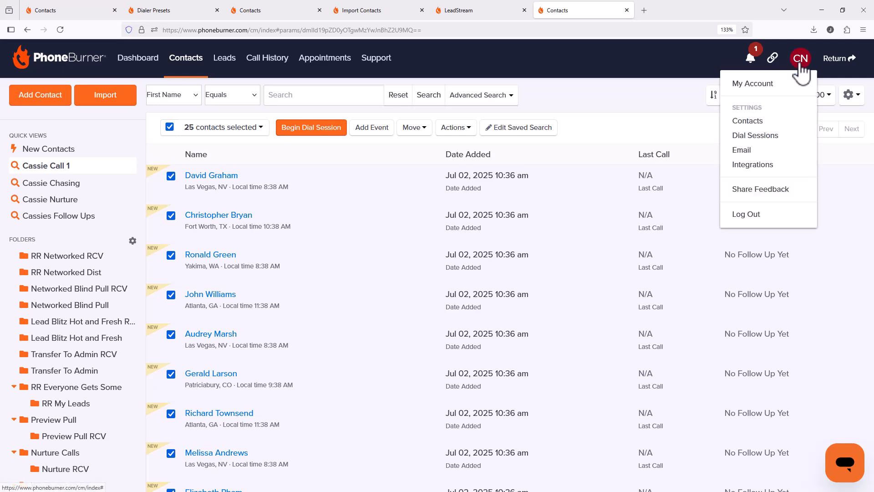
pyautogui.click(778, 135)
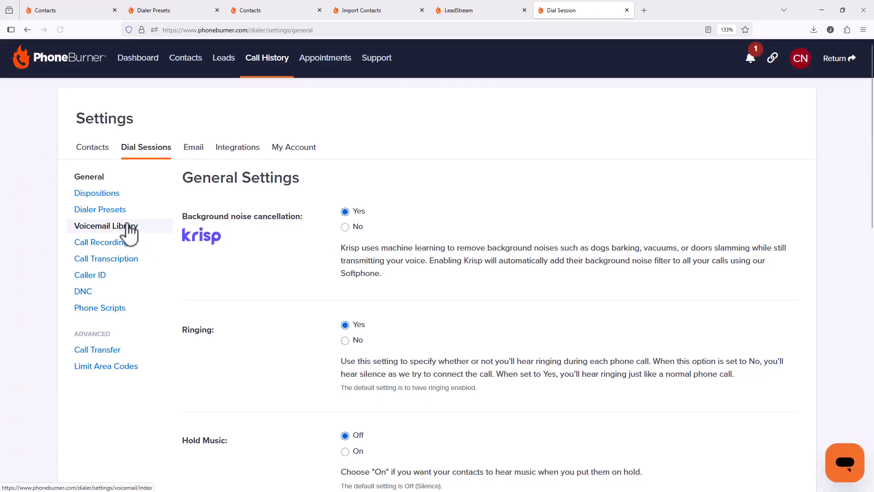
pyautogui.click(98, 194)
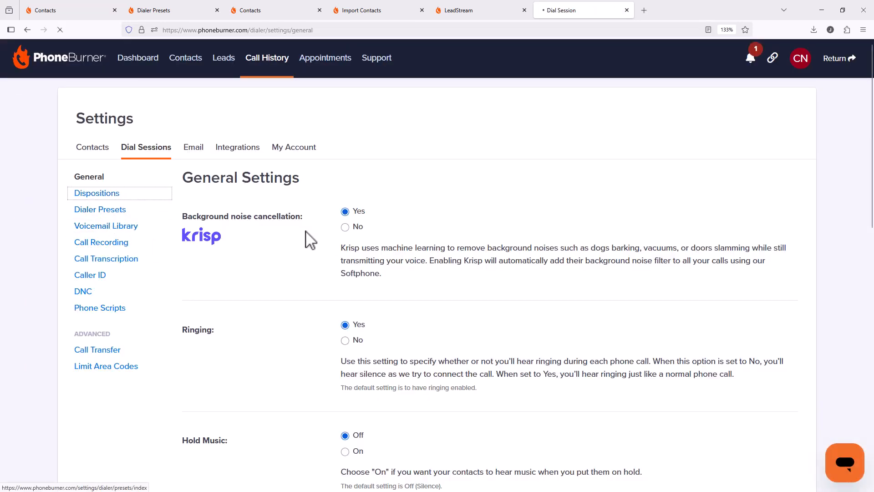
pyautogui.click(519, 306)
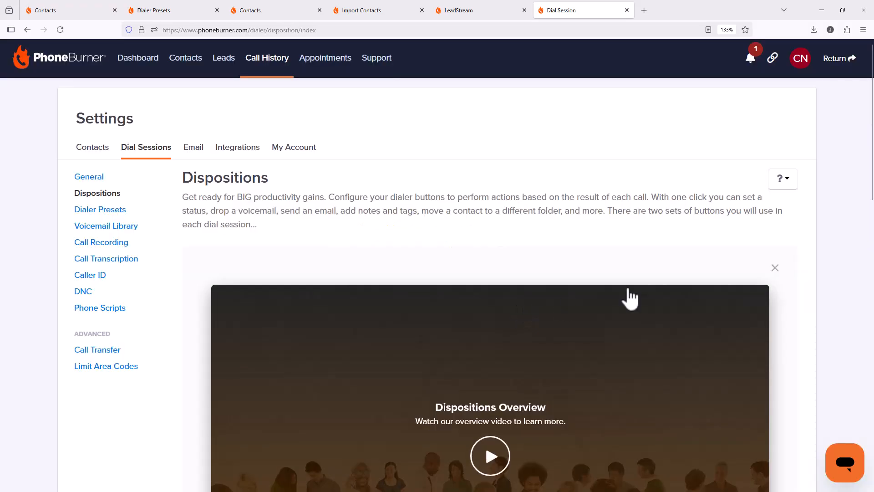
pyautogui.click(775, 269)
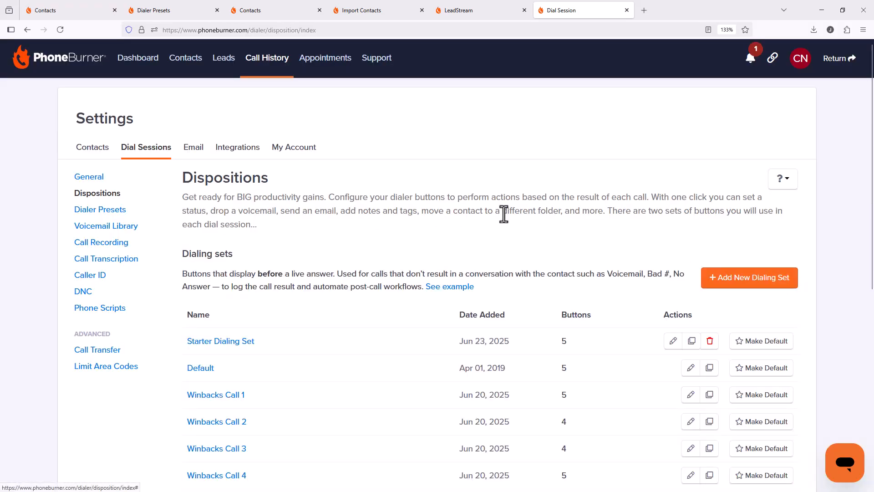
pyautogui.scroll(-10, 449, 205)
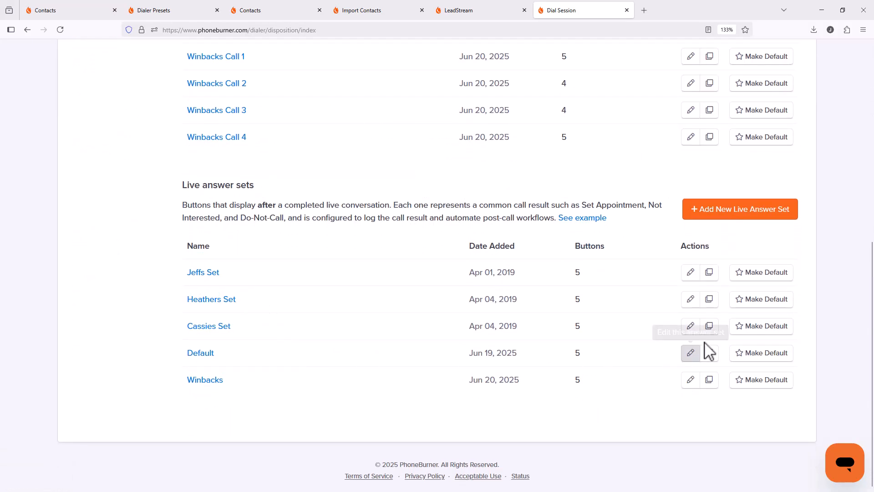
pyautogui.click(734, 331)
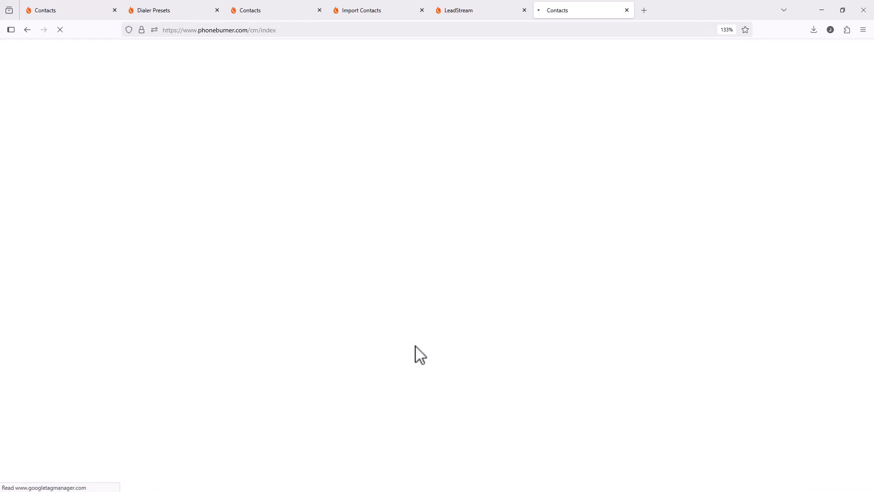
# - Reopen the member's Call 1 saved search and begin a dial session with all of its contacts
pyautogui.click(69, 168)
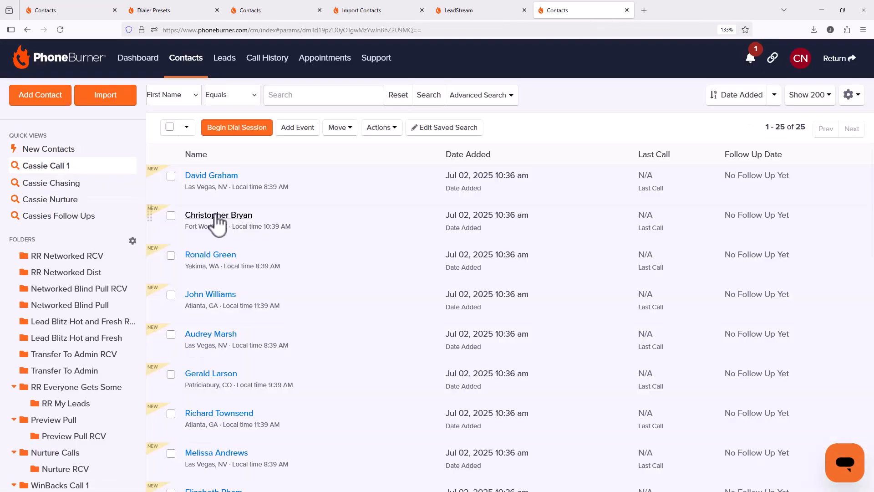
pyautogui.click(170, 127)
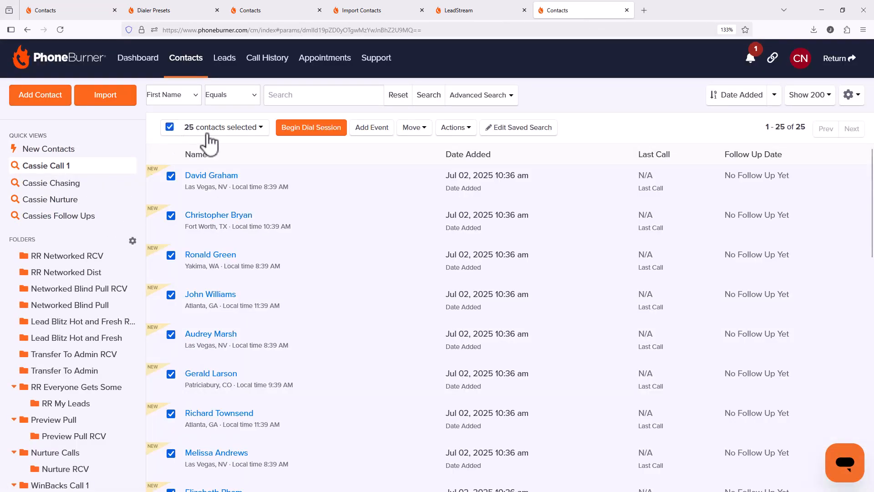
pyautogui.click(284, 131)
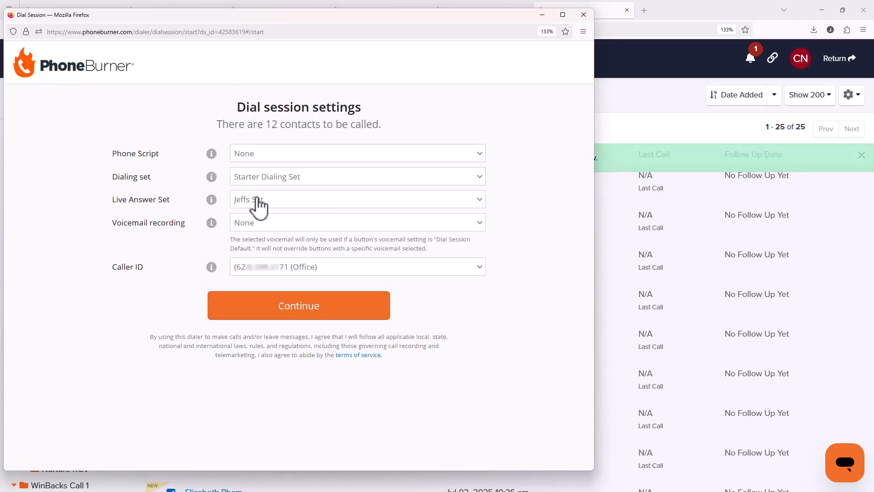
pyautogui.click(256, 199)
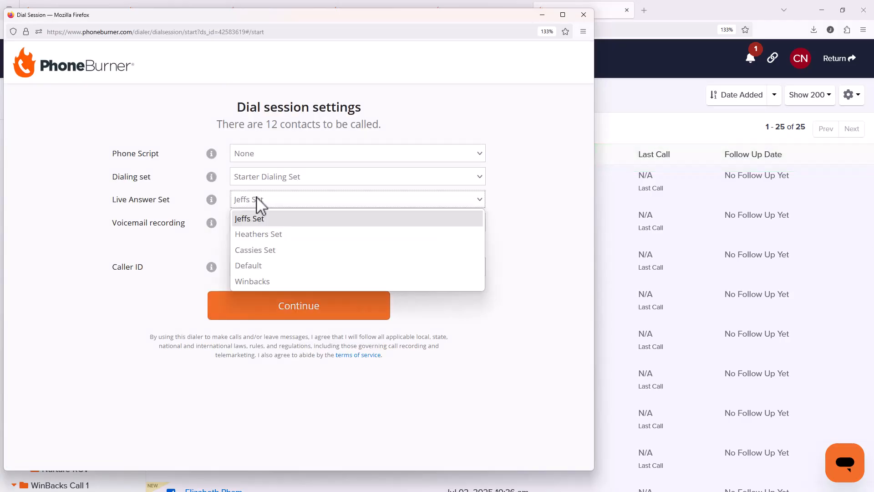
pyautogui.click(264, 251)
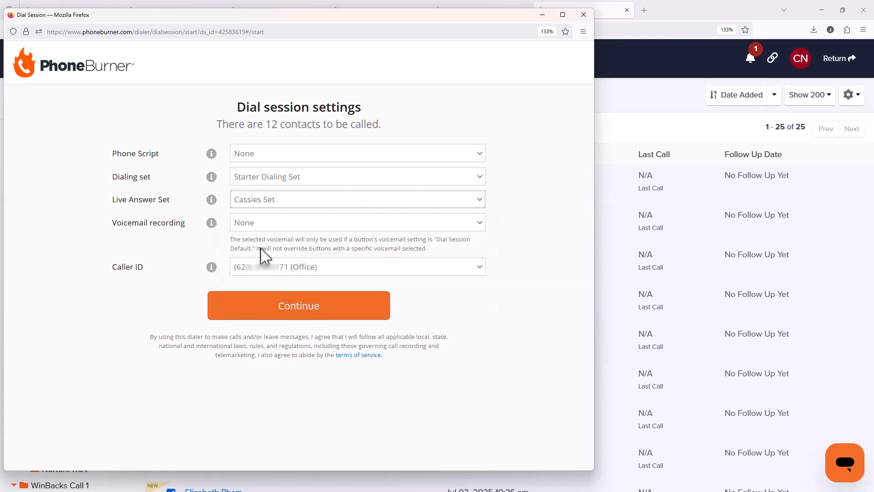
pyautogui.click(520, 163)
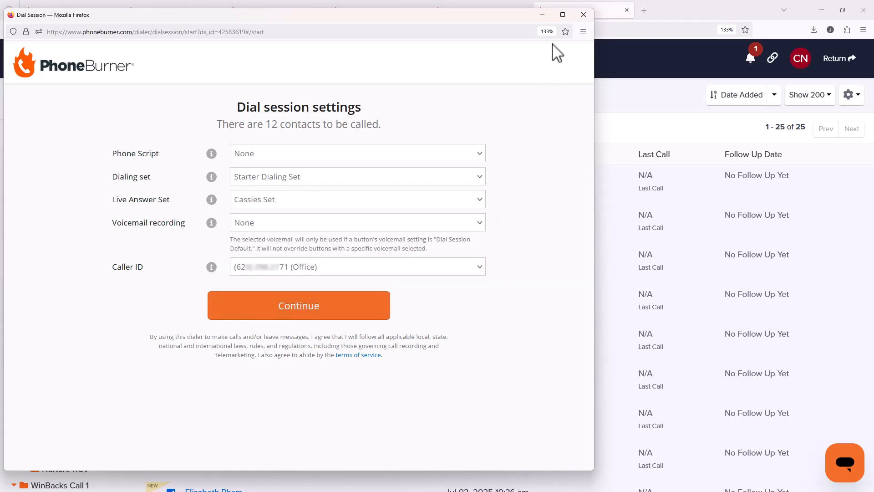
pyautogui.click(583, 15)
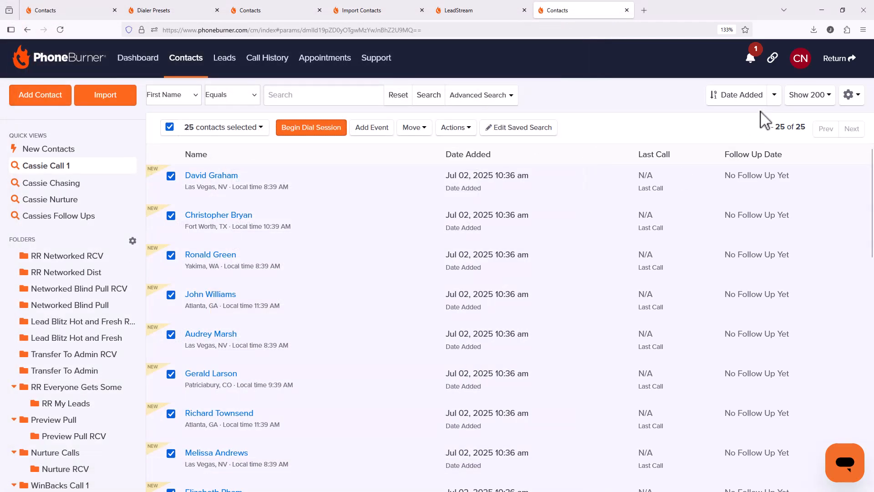
# - Check in the Dial Sessions disposition settings which live answer set is marked as the default
pyautogui.click(800, 58)
pyautogui.click(757, 136)
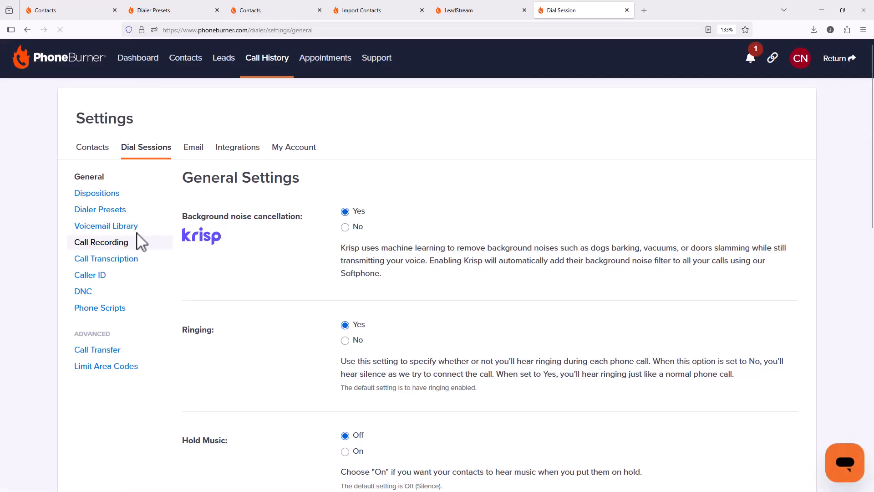
pyautogui.click(109, 195)
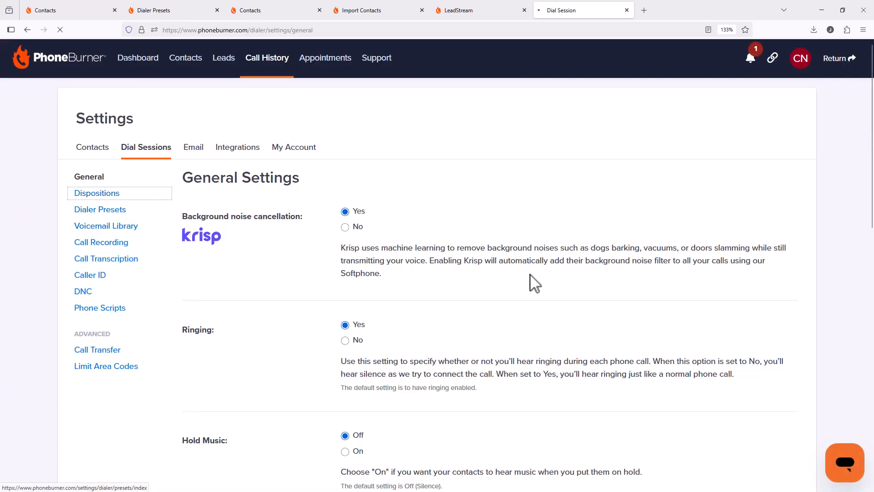
pyautogui.scroll(-6, 522, 271)
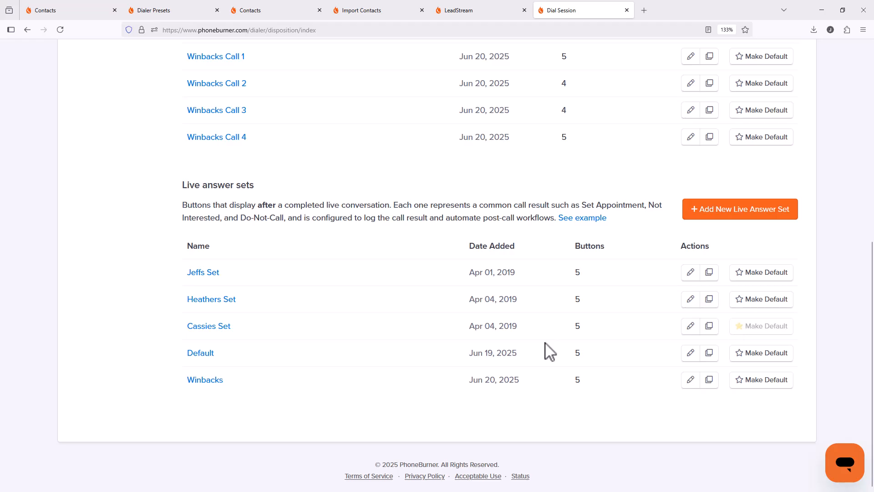
pyautogui.scroll(6, 544, 341)
# - Return to the member's Call 1 saved search and begin a new dial session with all of its contacts
pyautogui.click(181, 63)
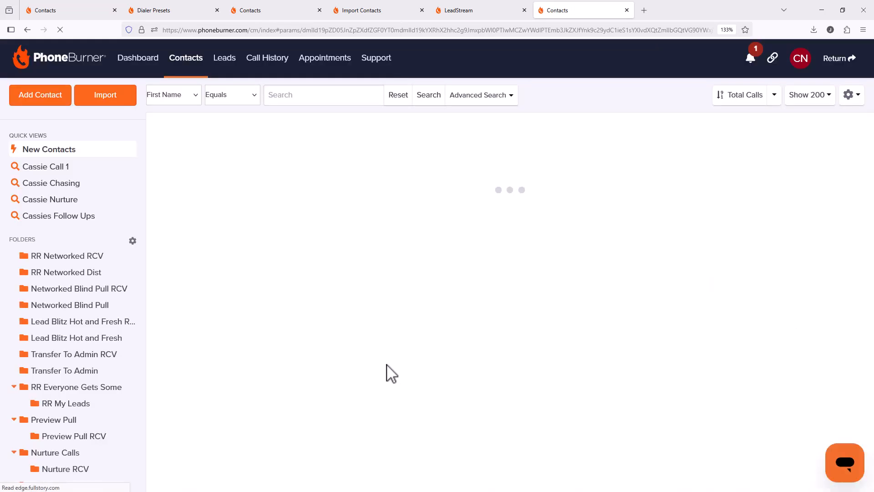
pyautogui.click(66, 167)
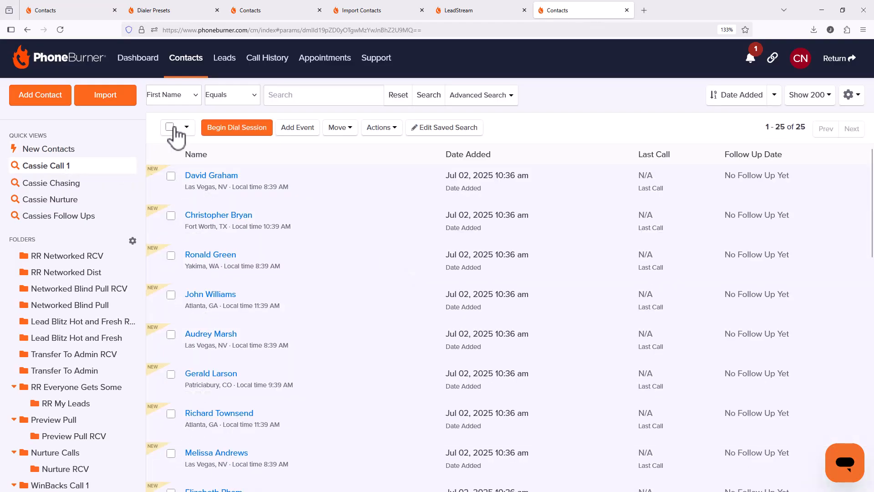
pyautogui.click(170, 127)
pyautogui.click(295, 130)
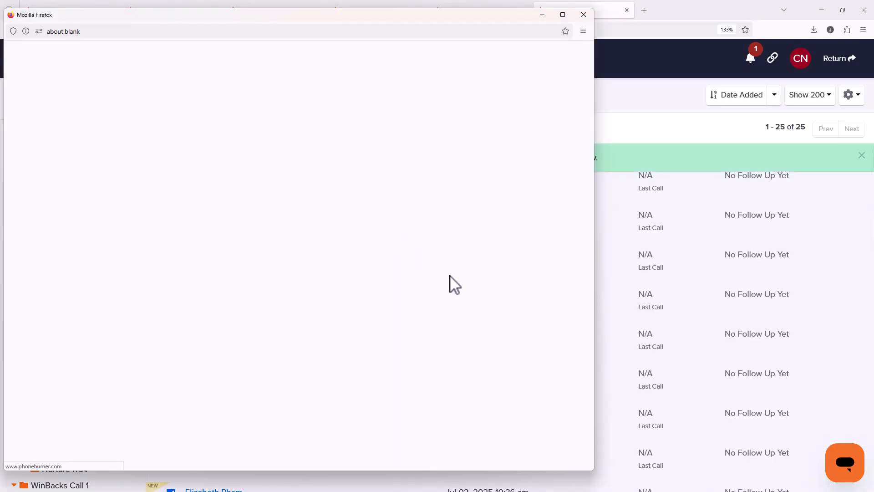
# - Choose the member's own live answer set for the session and connect through the browser with microphone access allowed
pyautogui.click(351, 200)
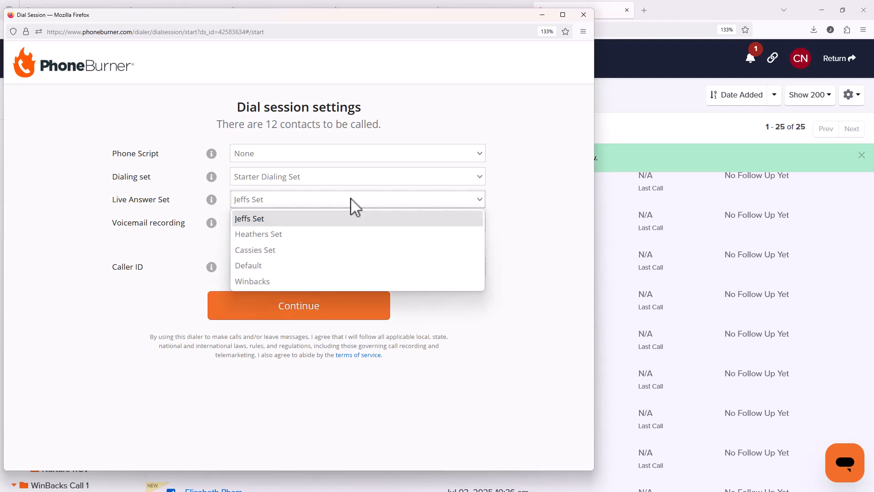
pyautogui.click(299, 249)
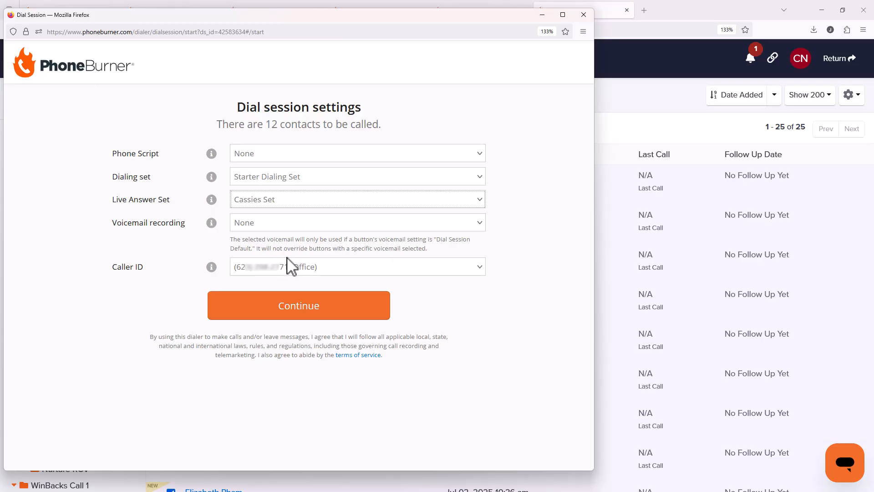
pyautogui.click(292, 314)
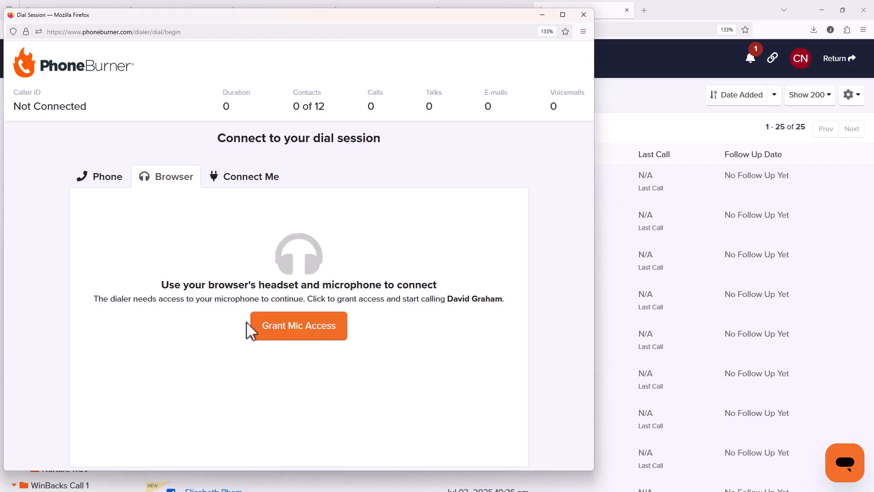
pyautogui.click(292, 336)
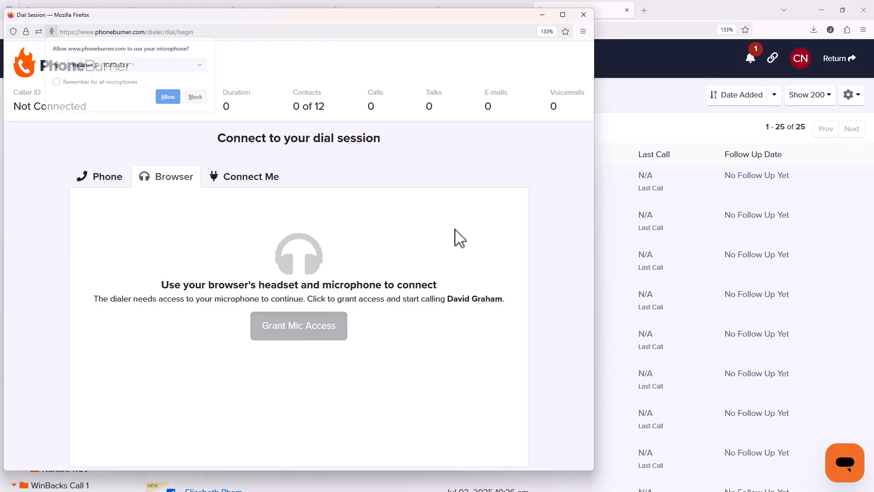
pyautogui.click(168, 97)
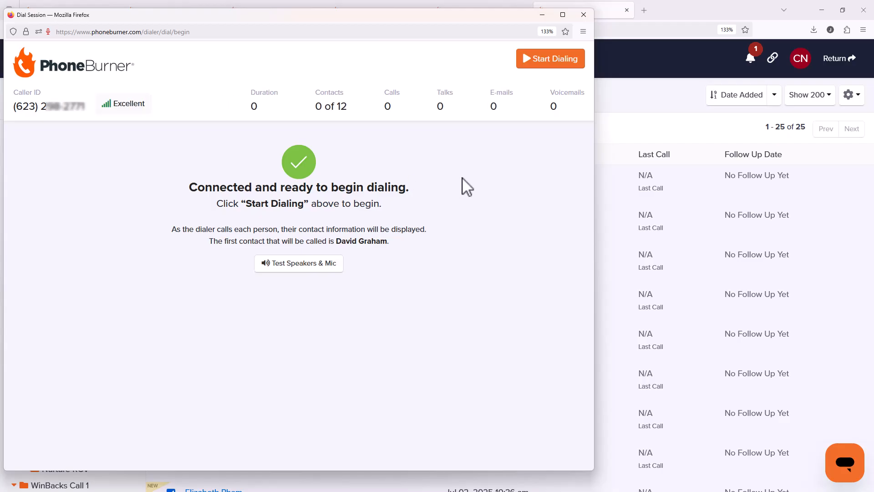
# - Start dialing and log the first call as Live Voicemail and the second as No Answer
pyautogui.click(537, 66)
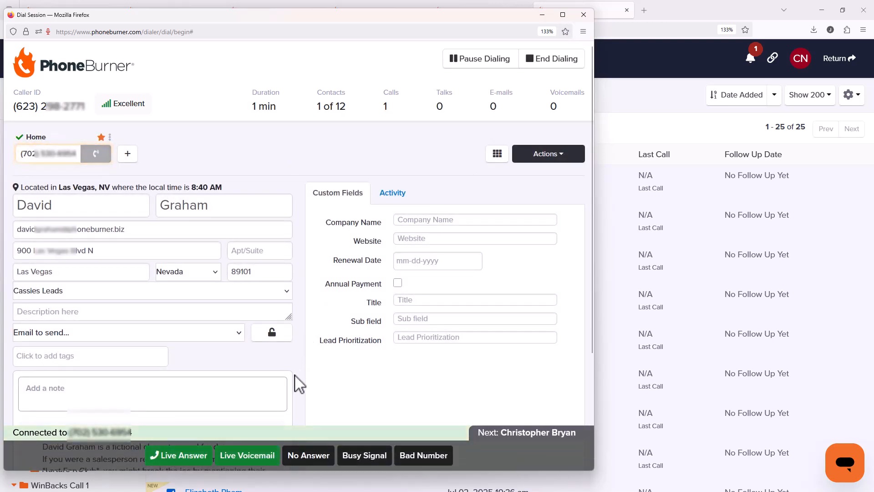
pyautogui.click(248, 455)
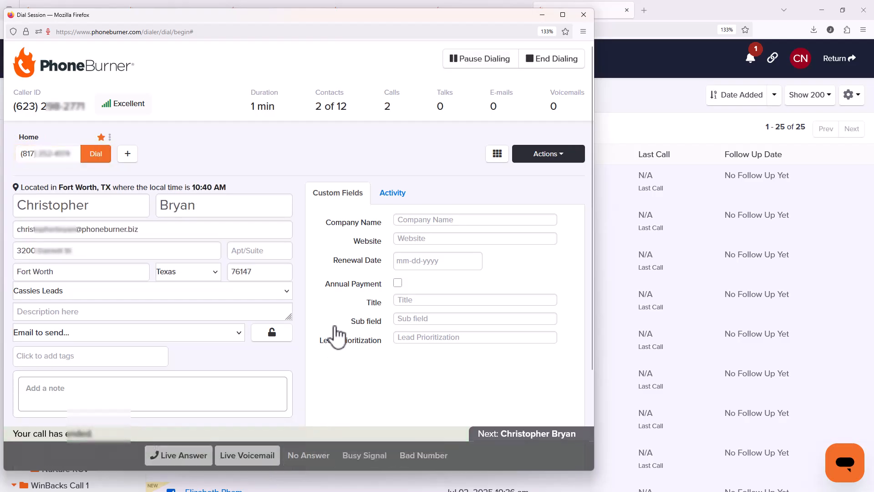
pyautogui.click(308, 456)
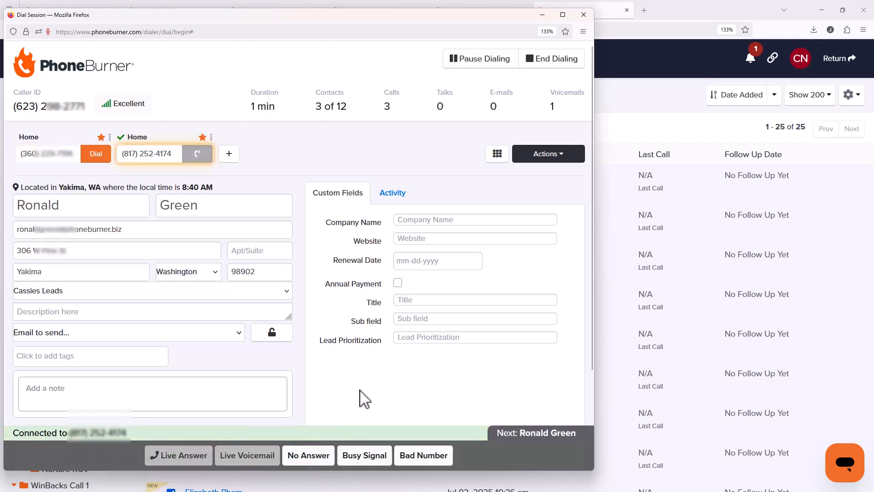
# - Mark the third contact's call as a live answer, hang up, and record the result as Set Appointment
pyautogui.click(192, 460)
pyautogui.click(233, 428)
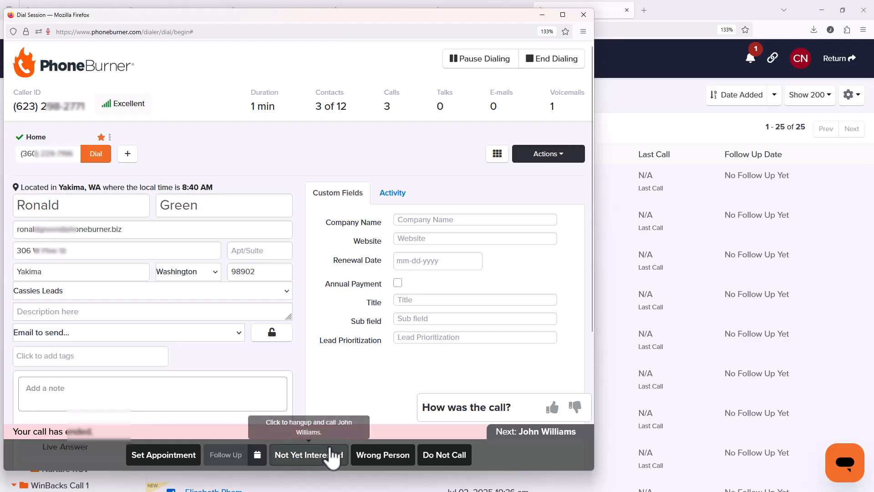
pyautogui.click(160, 457)
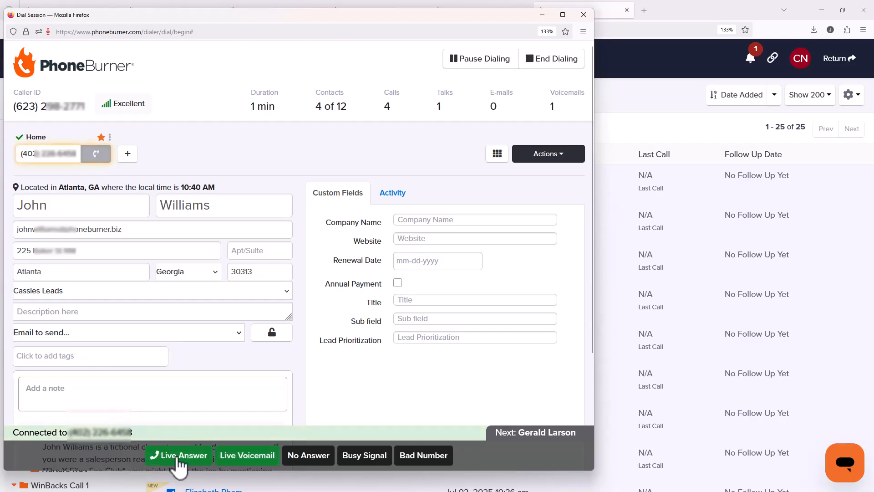
# - Mark the fourth contact's call as a live answer, hang up, and log a follow-up for July 2, 2025
pyautogui.click(180, 458)
pyautogui.click(242, 428)
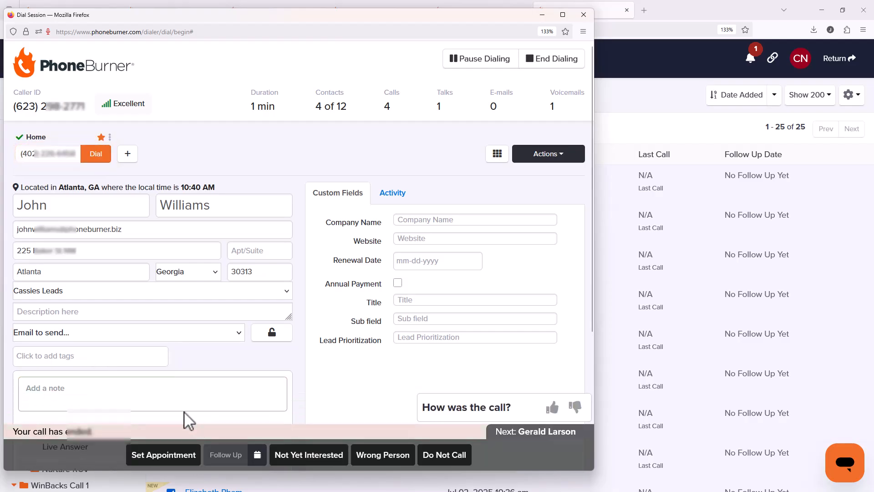
pyautogui.click(258, 455)
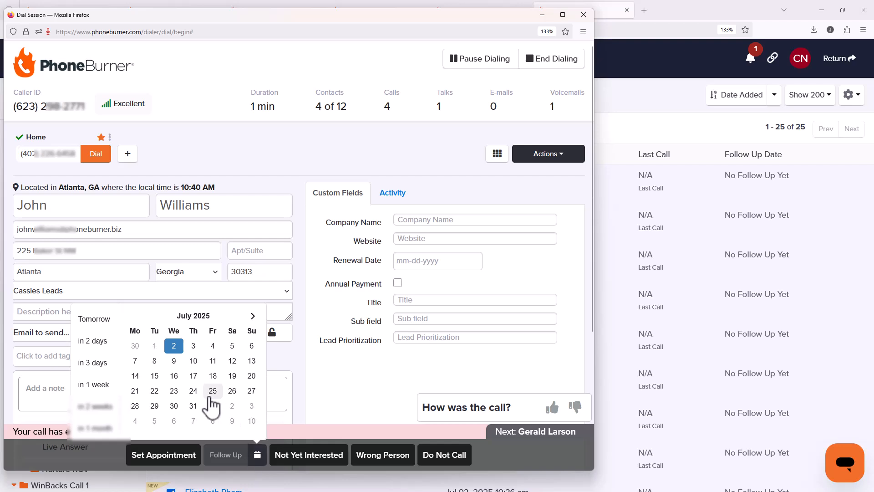
pyautogui.click(177, 348)
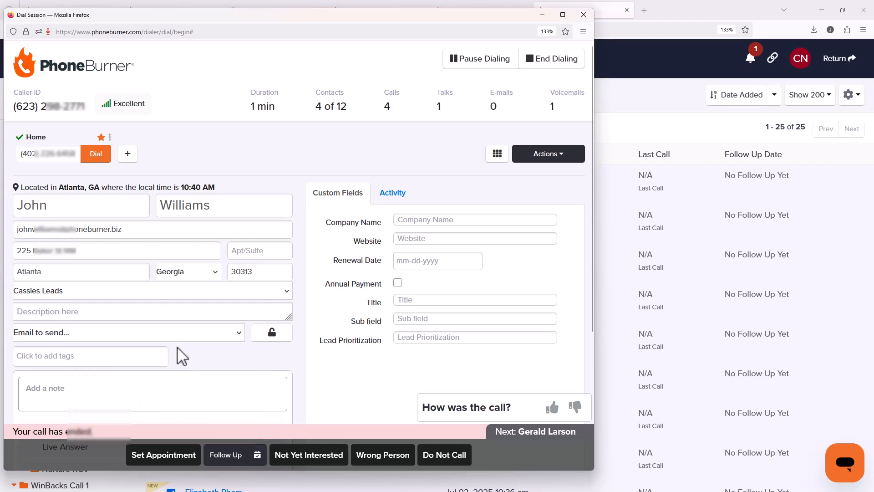
pyautogui.click(214, 456)
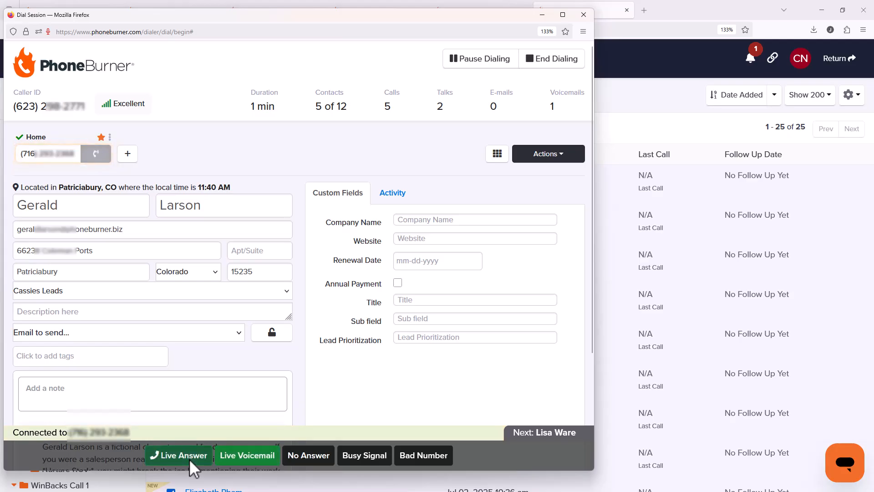
# - Mark the fifth contact's call as a live answer, hang up, and log a follow-up for July 17, 2025
pyautogui.click(187, 456)
pyautogui.click(248, 434)
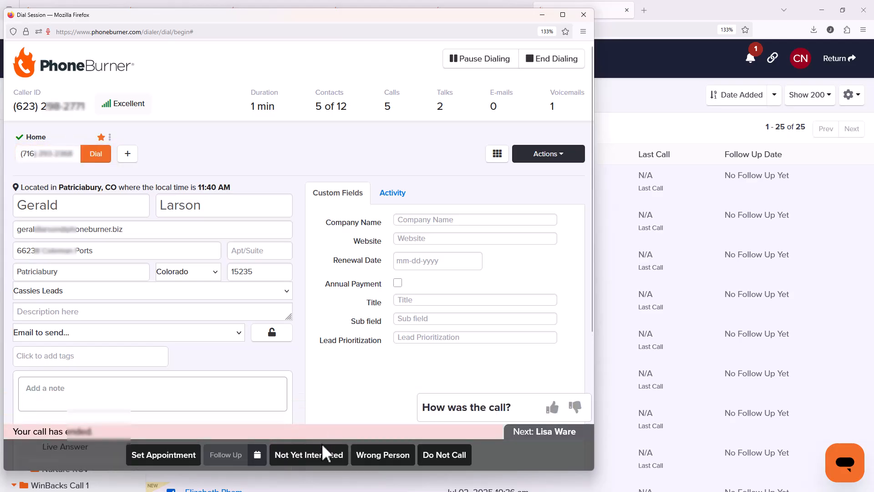
pyautogui.click(257, 455)
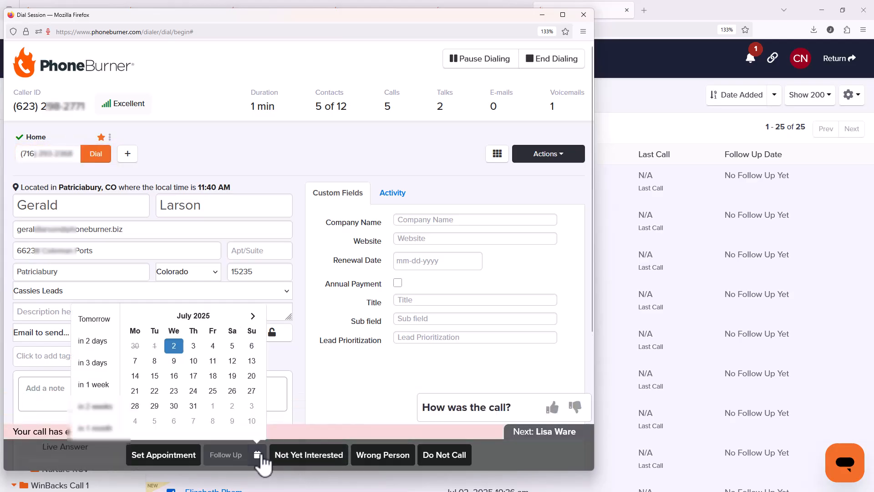
pyautogui.click(191, 377)
pyautogui.click(215, 458)
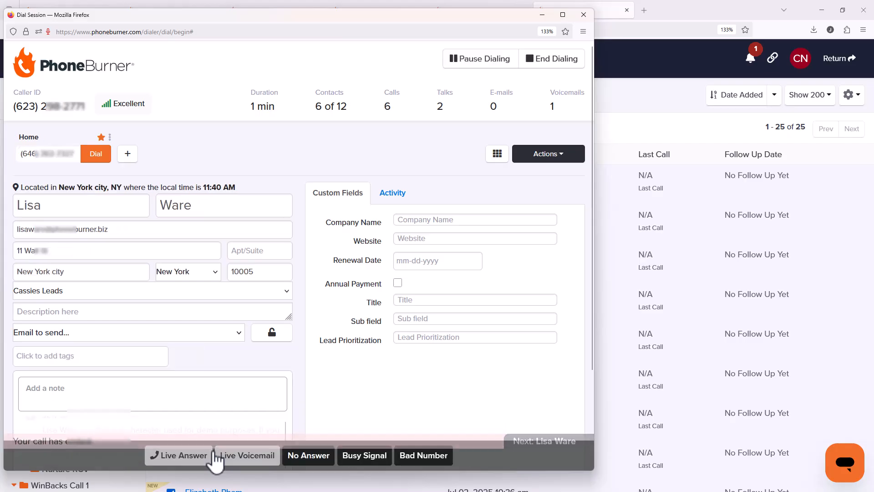
# - End the dial session, closing its window, and reload the member's Call 1 saved search
pyautogui.click(557, 64)
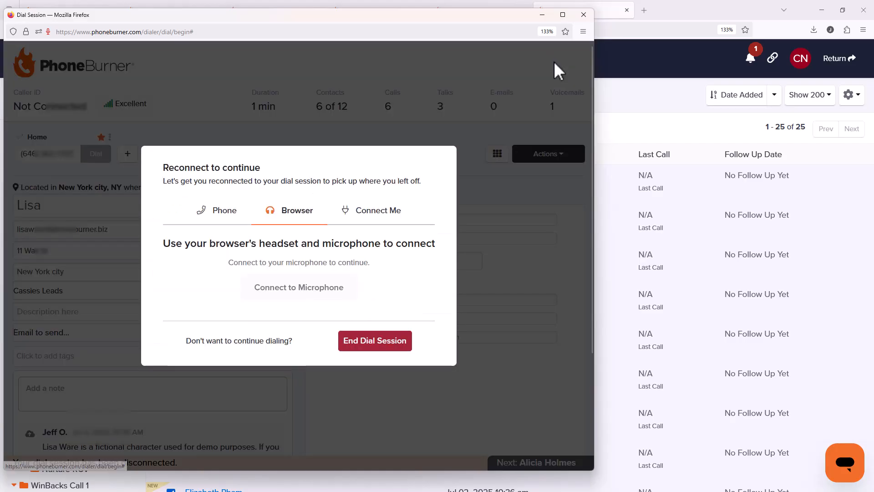
pyautogui.click(583, 15)
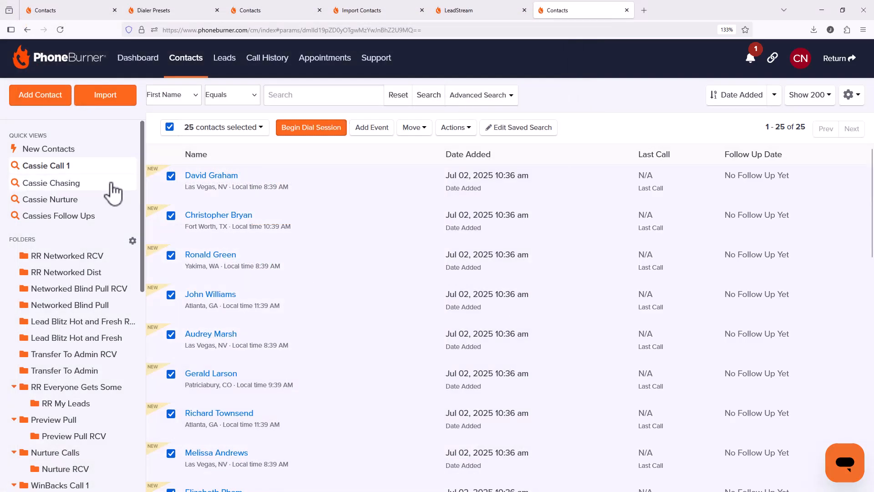
pyautogui.click(64, 168)
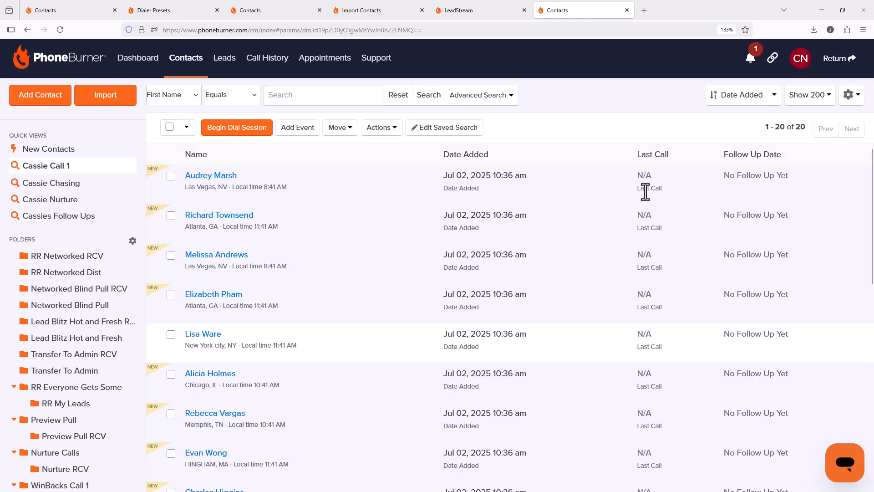
# - Examine where the called contacts are filed in the member's leads folder, the member's APT's folder, and the Follow Ups folder
pyautogui.scroll(-9, 103, 271)
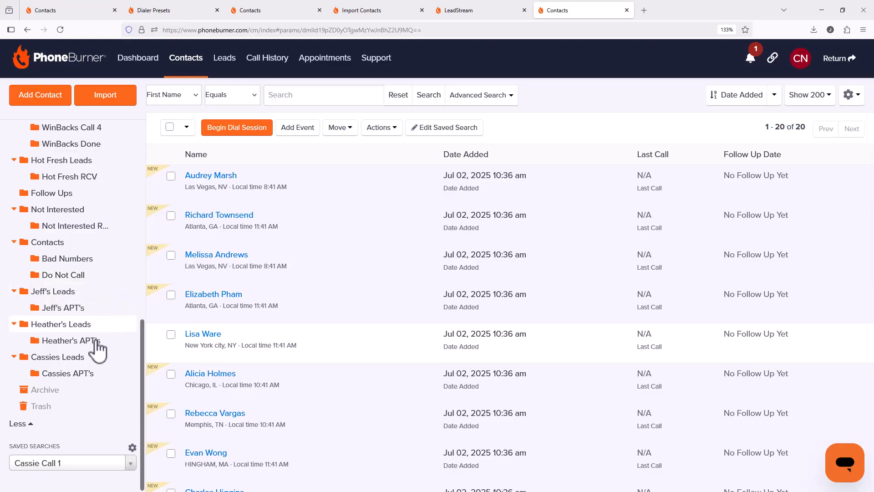
pyautogui.click(85, 358)
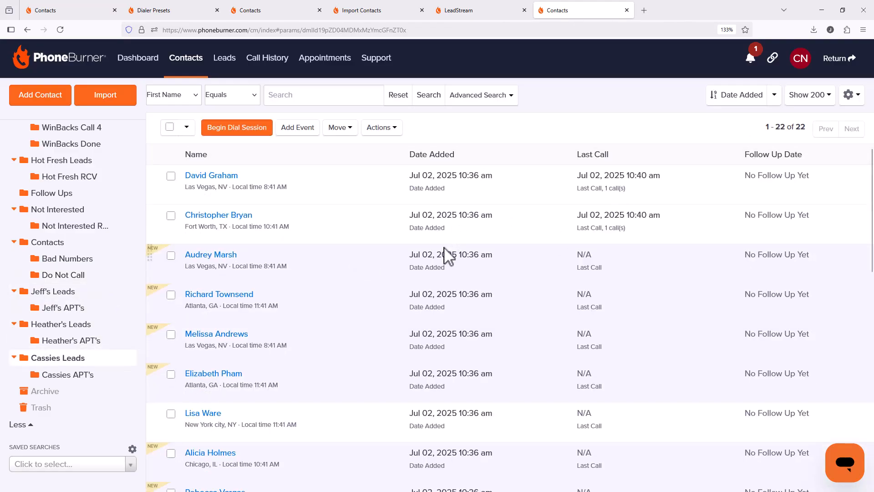
pyautogui.click(81, 378)
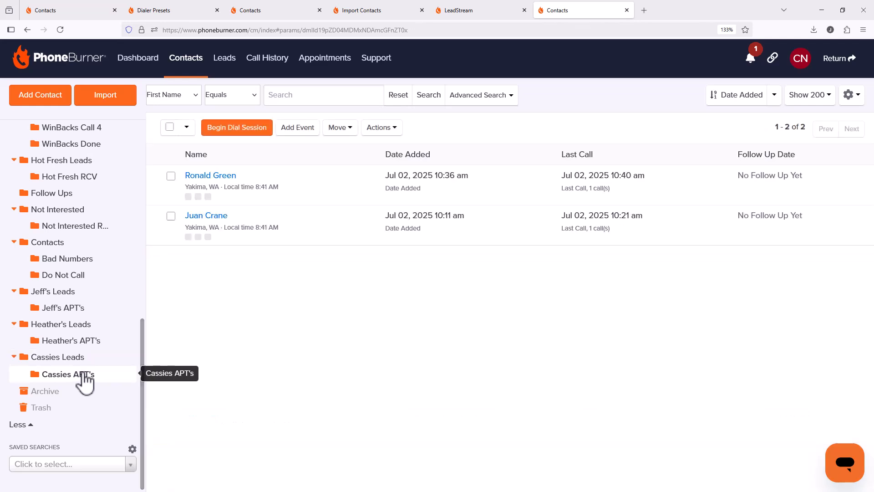
pyautogui.scroll(1, 105, 353)
pyautogui.scroll(3, 103, 350)
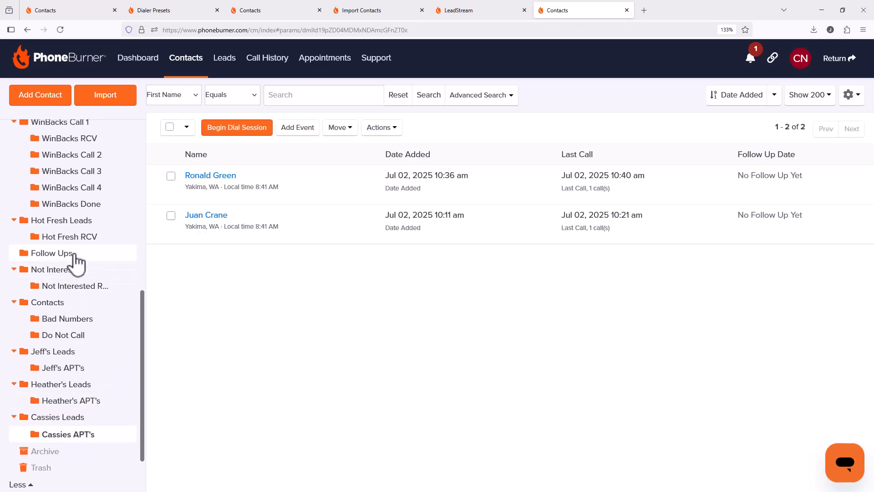
pyautogui.click(73, 256)
pyautogui.scroll(-5, 218, 229)
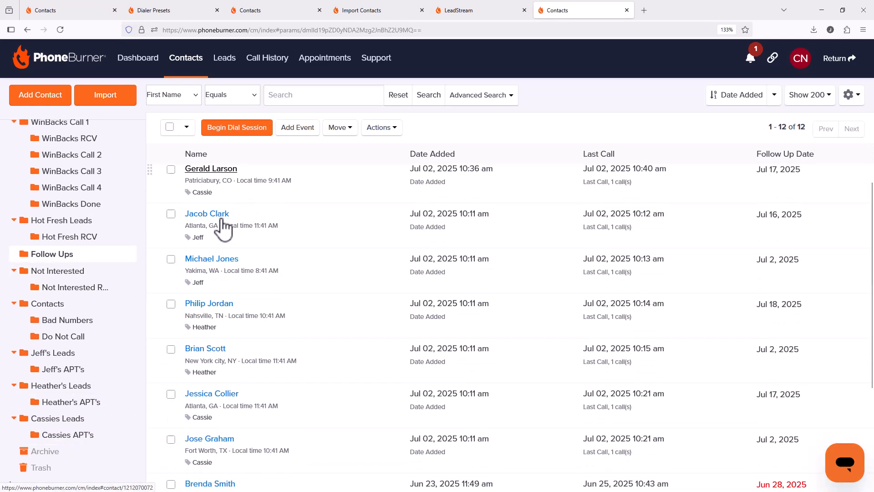
# - Load the member's Follow Ups saved search to view the contacts with follow-ups due
pyautogui.scroll(5, 220, 302)
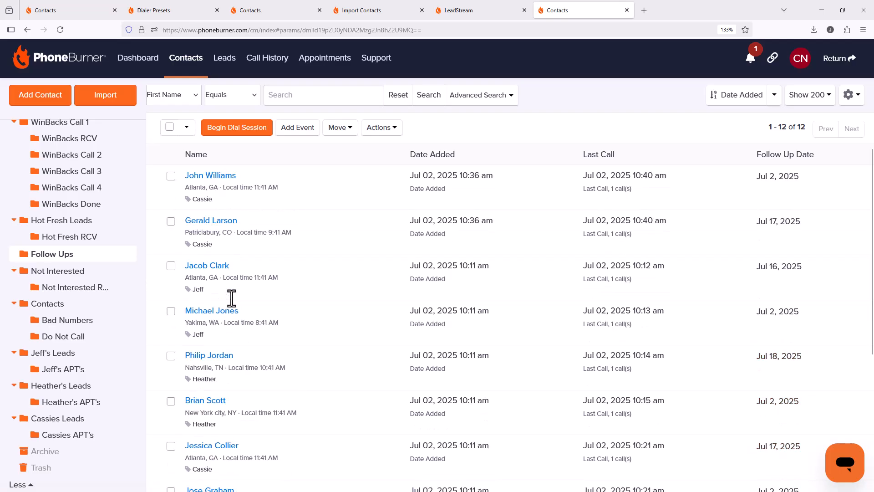
pyautogui.scroll(8, 98, 291)
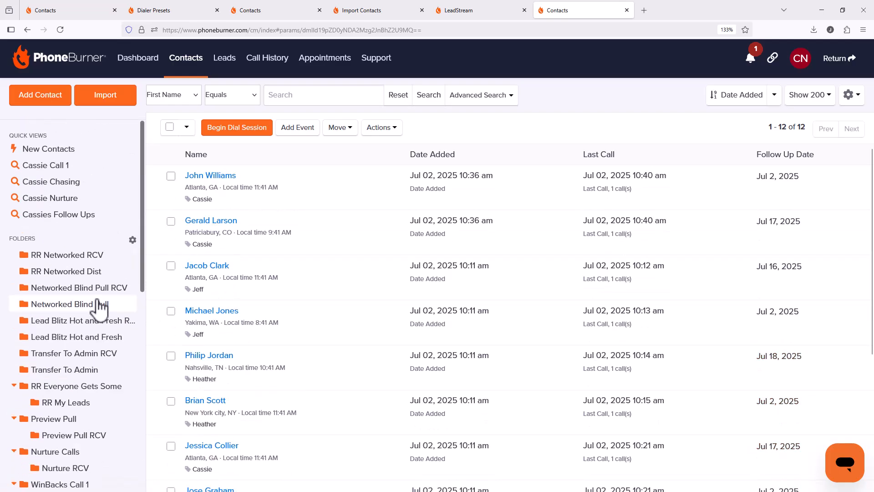
pyautogui.click(63, 215)
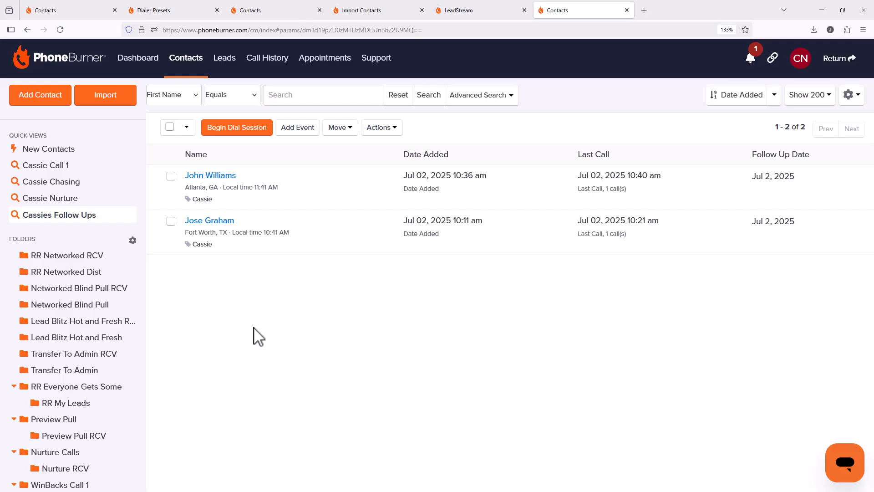
# - Examine the folder list, including each team member's leads and APT's folders, alongside the member's saved searches
pyautogui.scroll(-8, 132, 319)
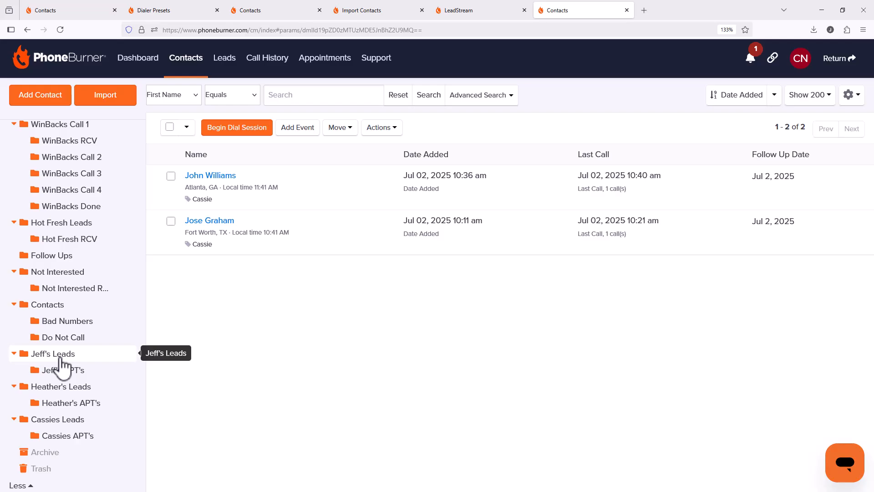
pyautogui.scroll(5, 62, 365)
pyautogui.scroll(-5, 93, 371)
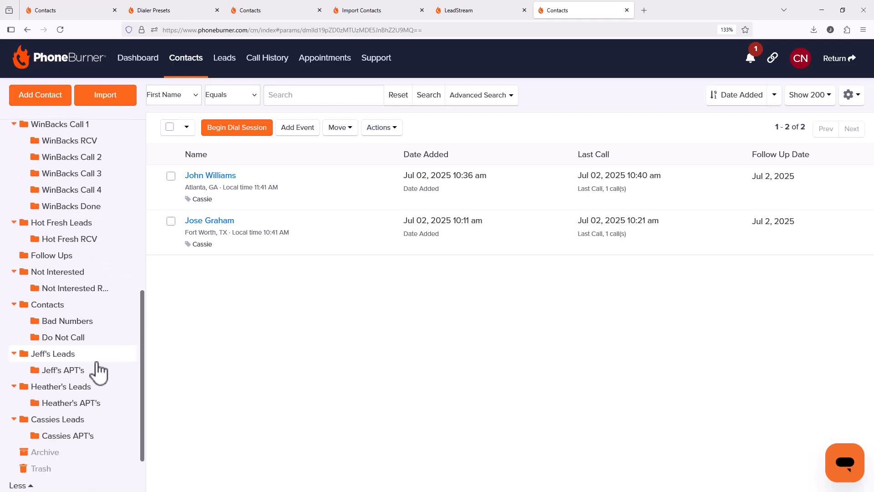
pyautogui.scroll(6, 94, 352)
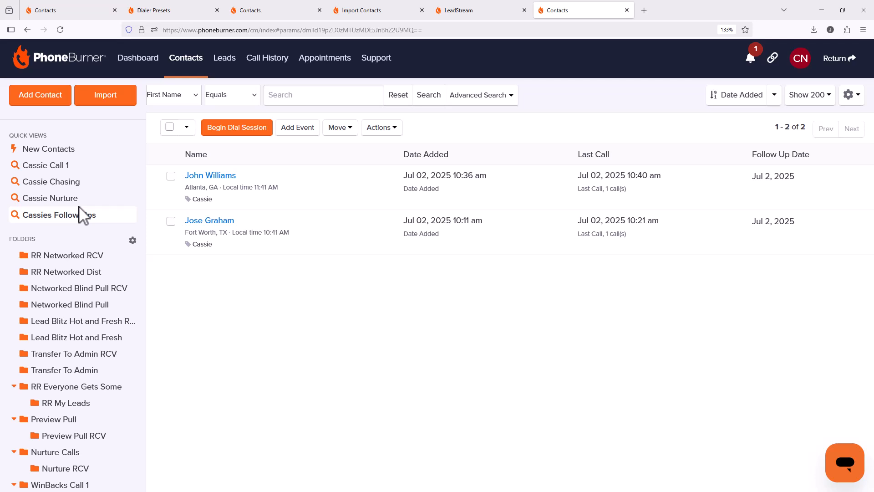
pyautogui.scroll(-8, 117, 291)
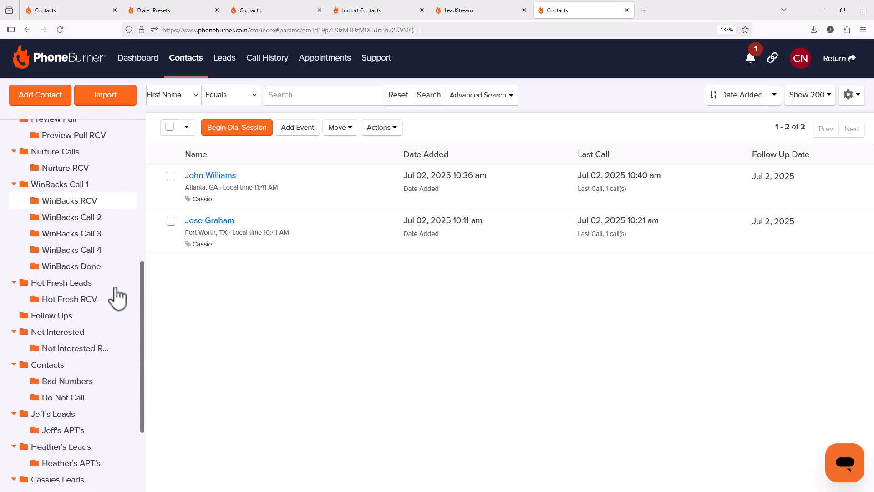
pyautogui.scroll(-2, 117, 306)
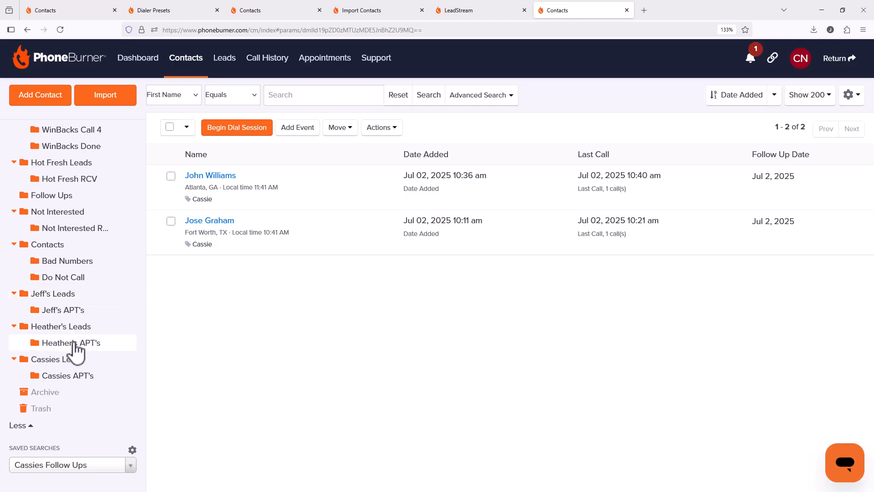
pyautogui.scroll(10, 68, 359)
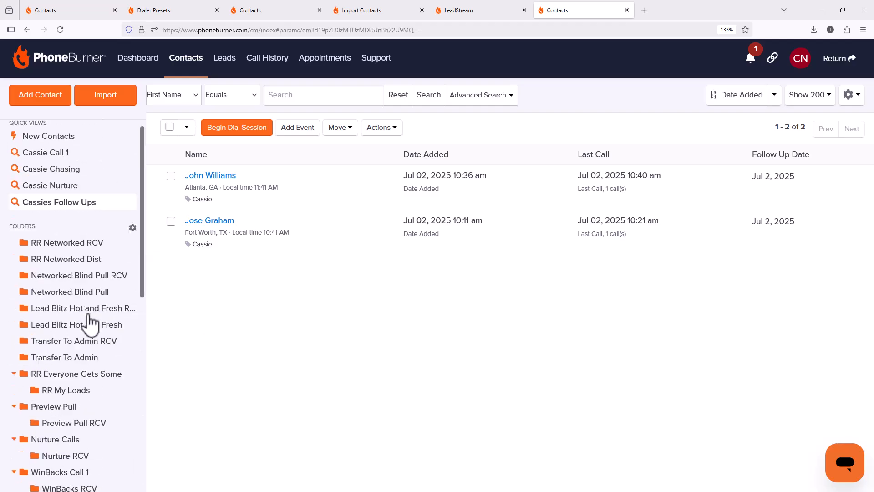
# - Load the member's Call 1 saved search, select all of its contacts, and begin a dial session with them
pyautogui.click(55, 166)
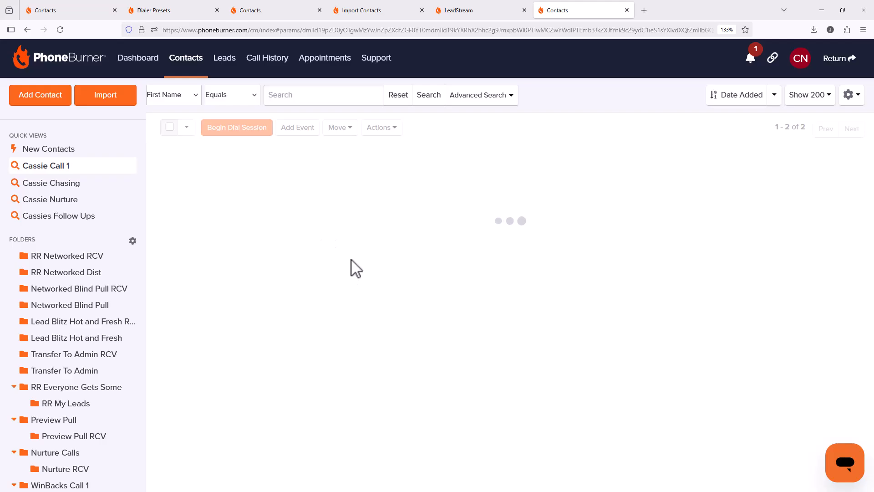
pyautogui.click(169, 127)
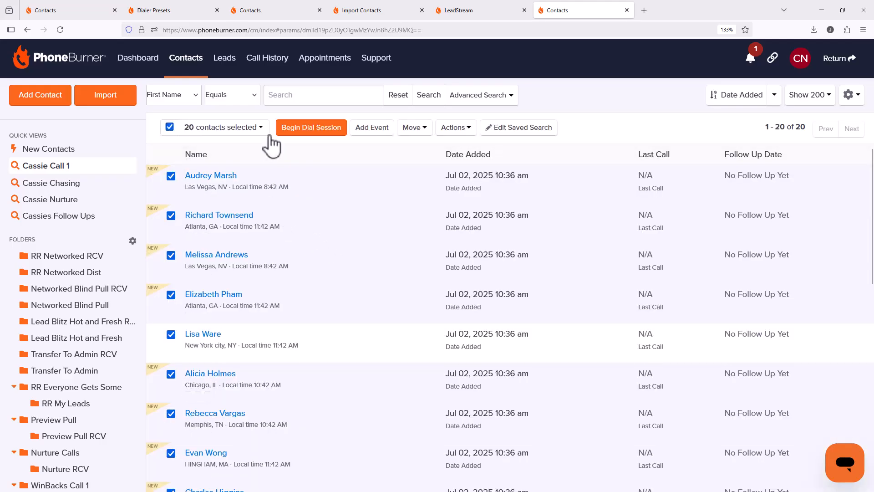
pyautogui.click(283, 128)
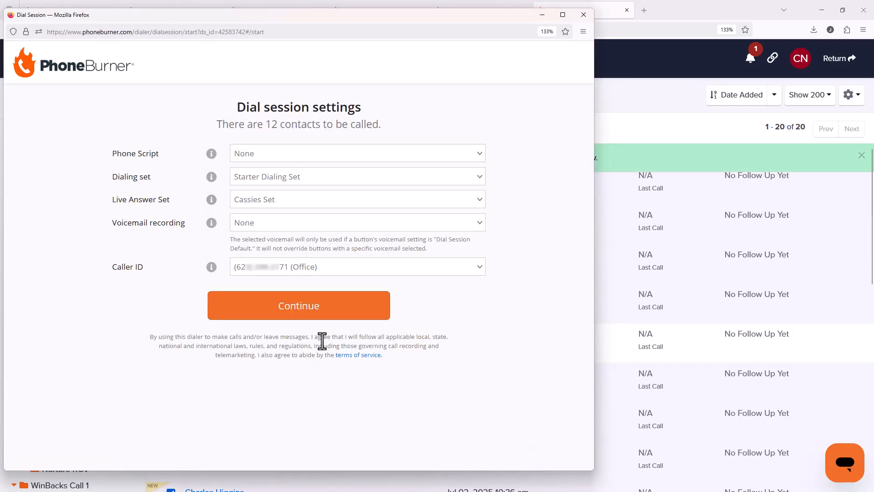